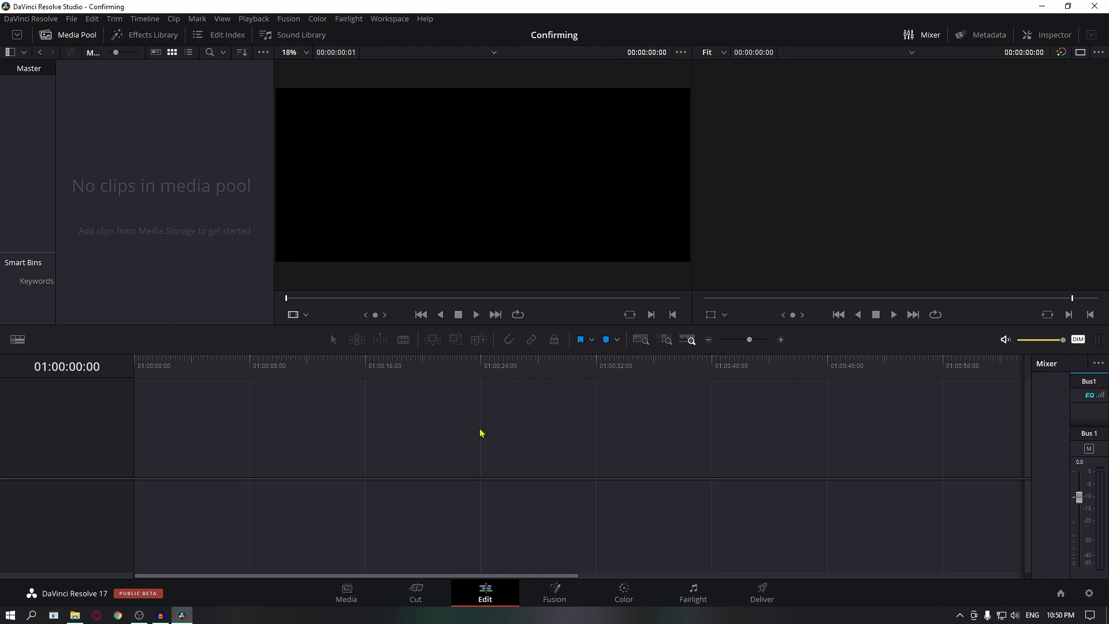
Step: Browse Media Storage on Crucial (E:) to the project folder inside Media
{"action": "left_click", "coordinate": [351, 594]}
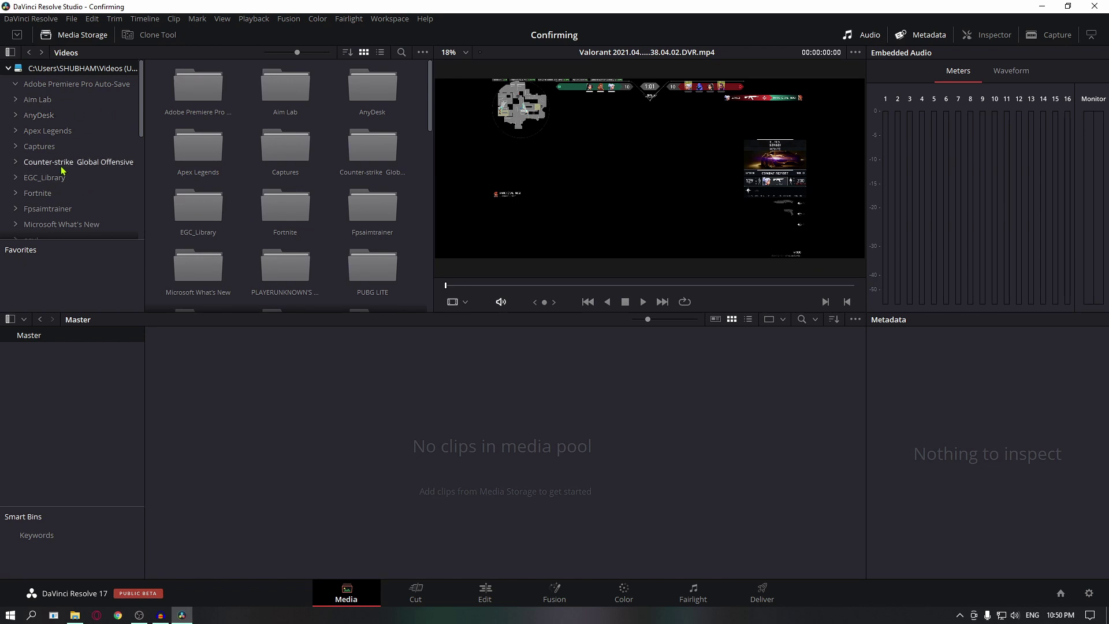
{"action": "left_click", "coordinate": [9, 68]}
{"action": "left_click", "coordinate": [40, 122]}
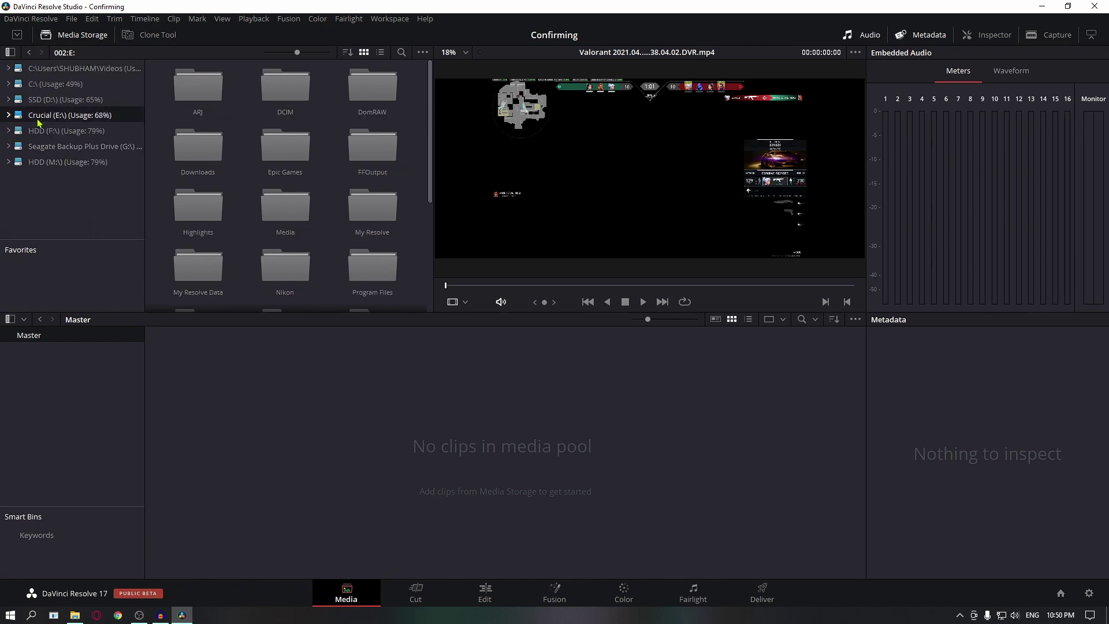
{"action": "scroll", "coordinate": [232, 232], "scroll_direction": "down", "scroll_amount": 3}
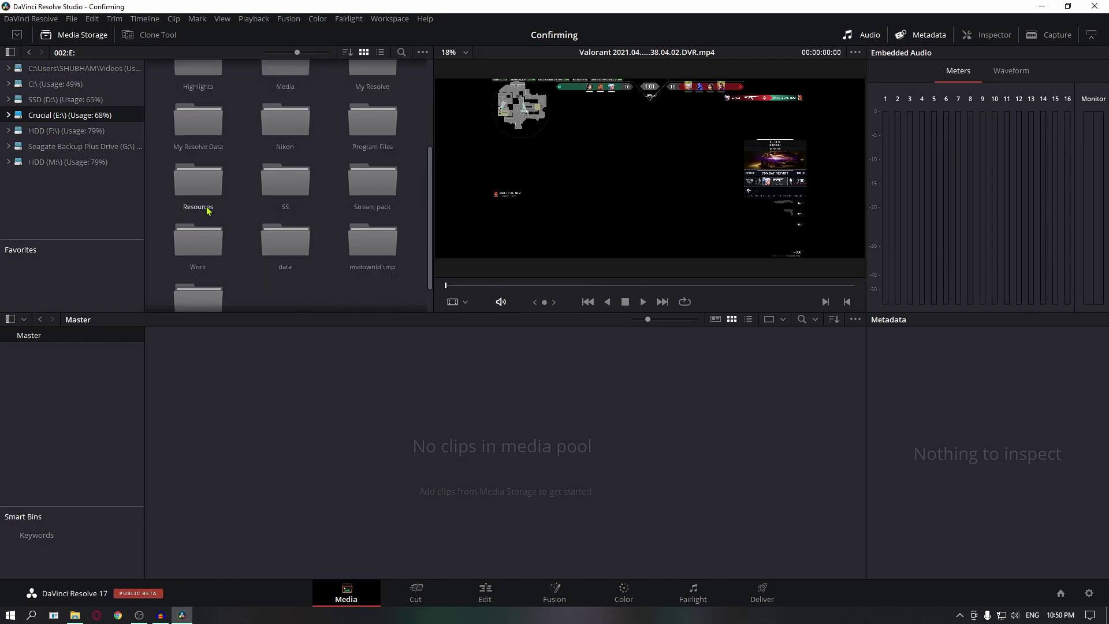
{"action": "double_click", "coordinate": [286, 87]}
{"action": "double_click", "coordinate": [209, 94]}
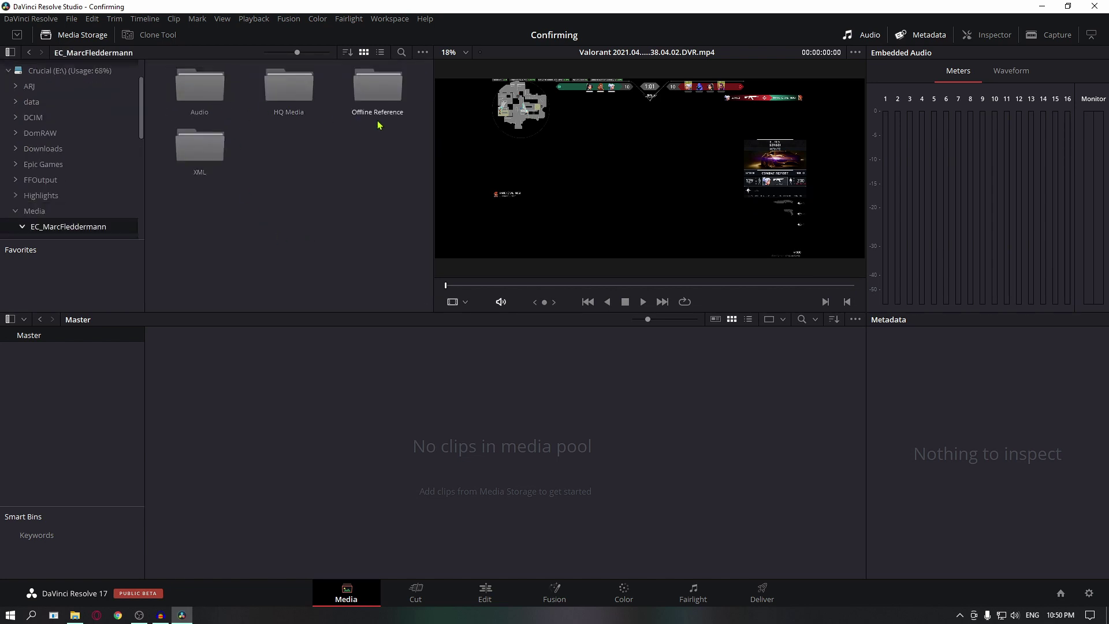
{"action": "left_click_drag", "start_coordinate": [198, 227], "coordinate": [406, 231]}
{"action": "left_click", "coordinate": [218, 95]}
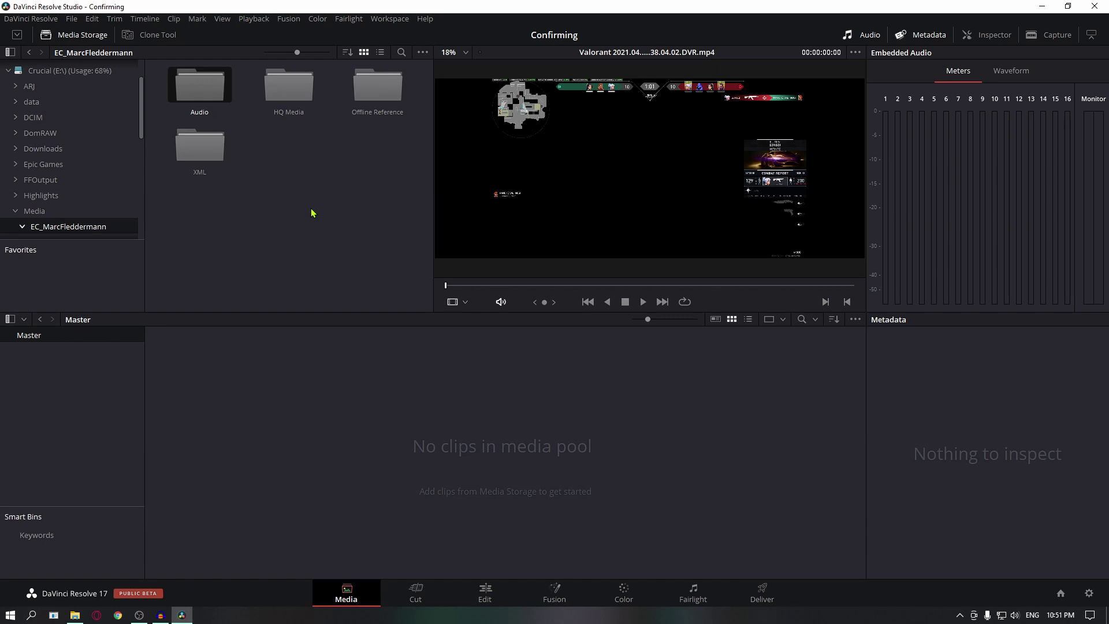
{"action": "left_click", "coordinate": [312, 213]}
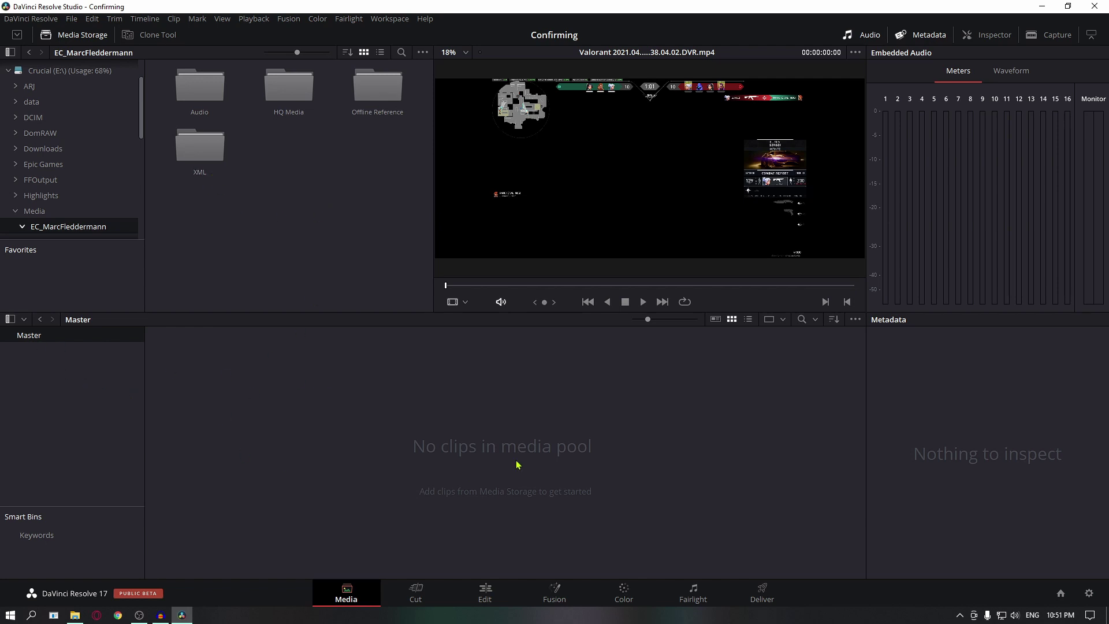
Step: Create a new Media Pool bin named Timeline
{"action": "right_click", "coordinate": [71, 371]}
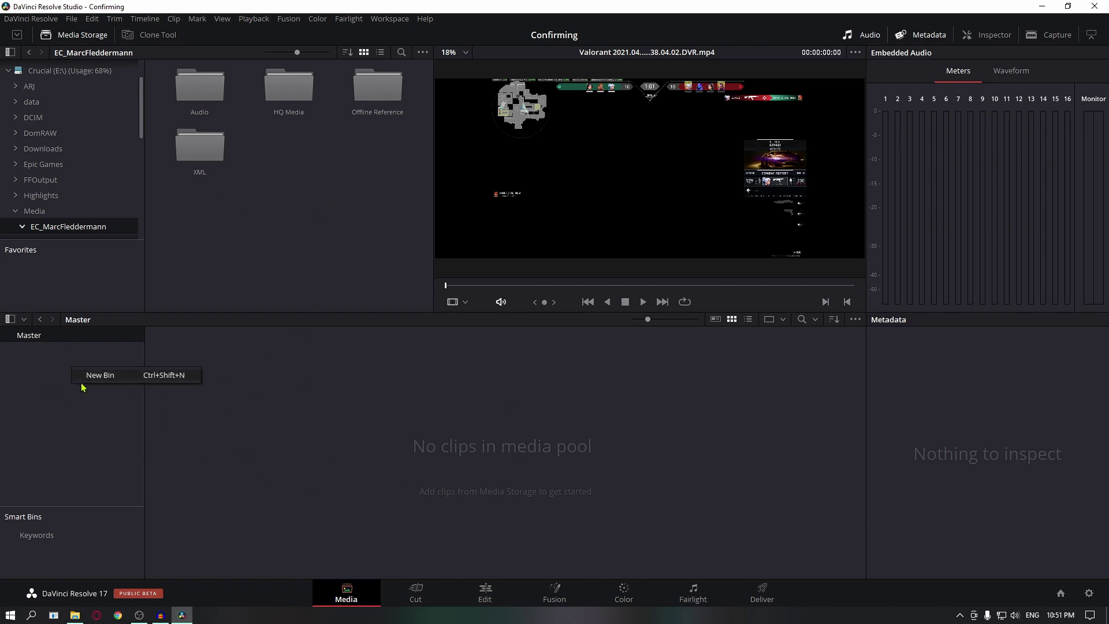
{"action": "left_click", "coordinate": [94, 375]}
{"action": "type", "text": "Ti"}
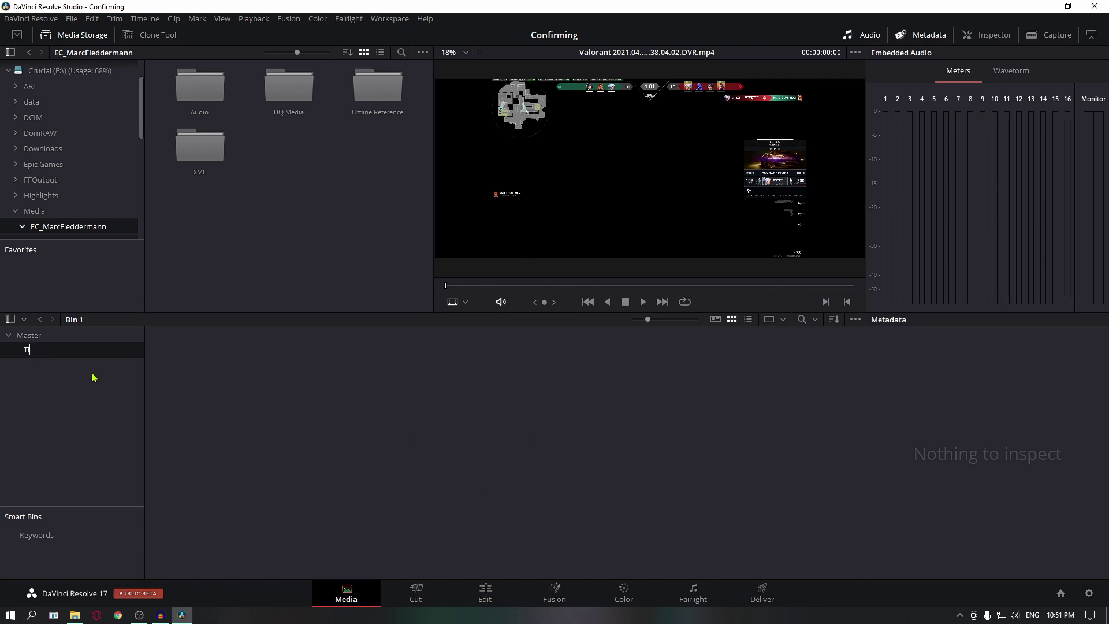
{"action": "key", "text": "Return"}
Step: Create a second bin named HQ Media
{"action": "double_click", "coordinate": [299, 91]}
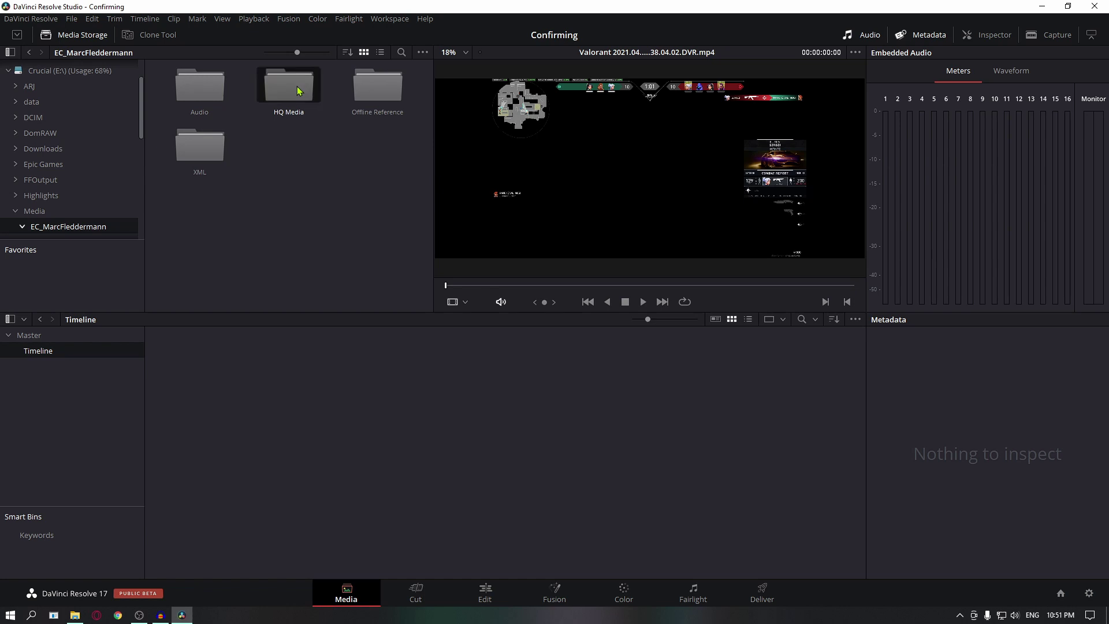
{"action": "left_click", "coordinate": [30, 54]}
{"action": "right_click", "coordinate": [43, 410]}
{"action": "left_click", "coordinate": [55, 415]}
{"action": "type", "text": "HQ Media"}
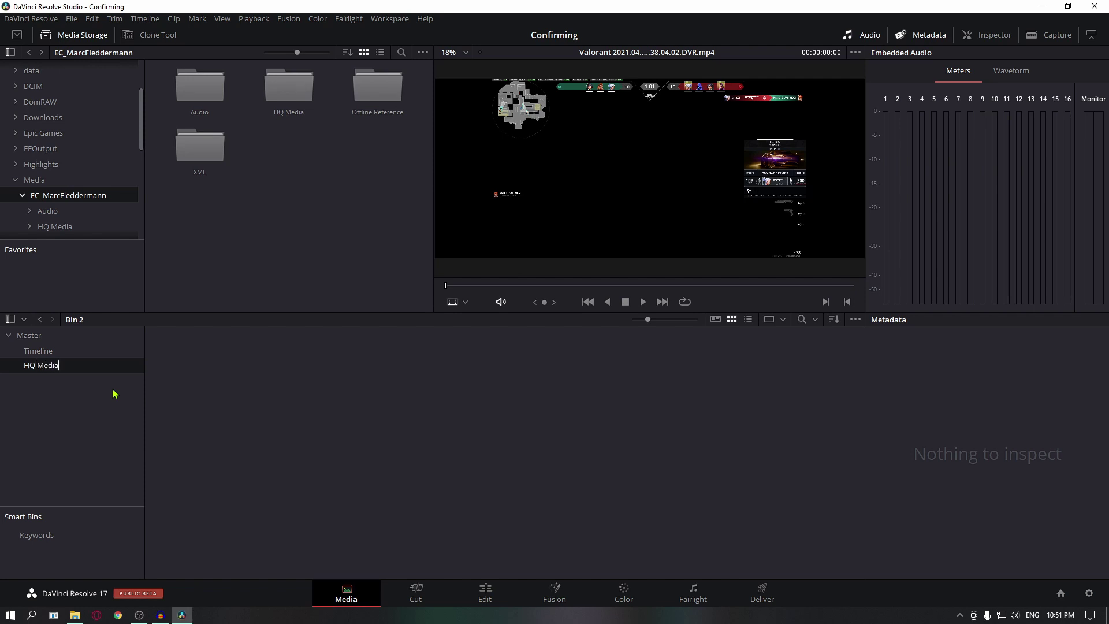
{"action": "key", "text": "Return"}
Step: Import every clip from the HQ Media folder into the HQ Media bin
{"action": "double_click", "coordinate": [284, 98]}
{"action": "scroll", "coordinate": [292, 257], "scroll_direction": "down", "scroll_amount": 5}
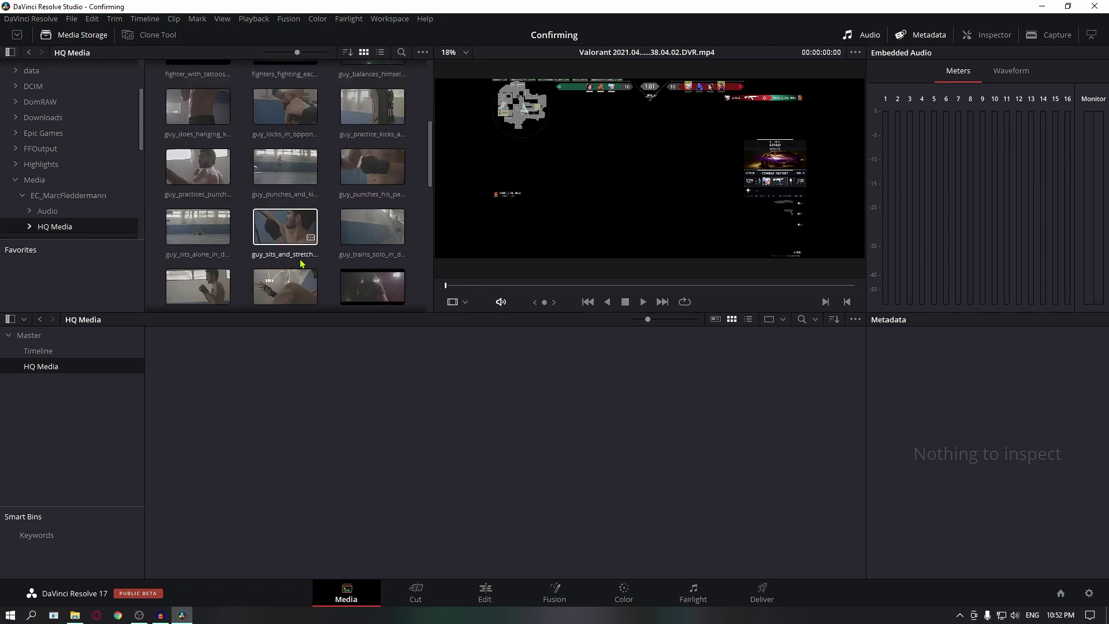
{"action": "key", "text": "ctrl+a"}
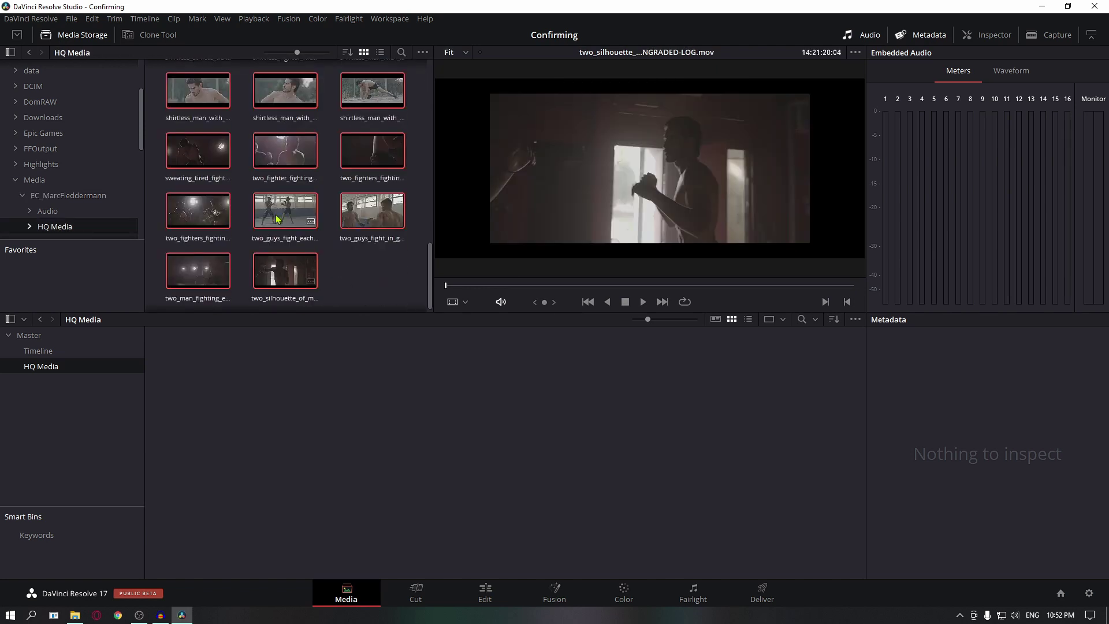
{"action": "left_click_drag", "start_coordinate": [282, 253], "coordinate": [261, 417]}
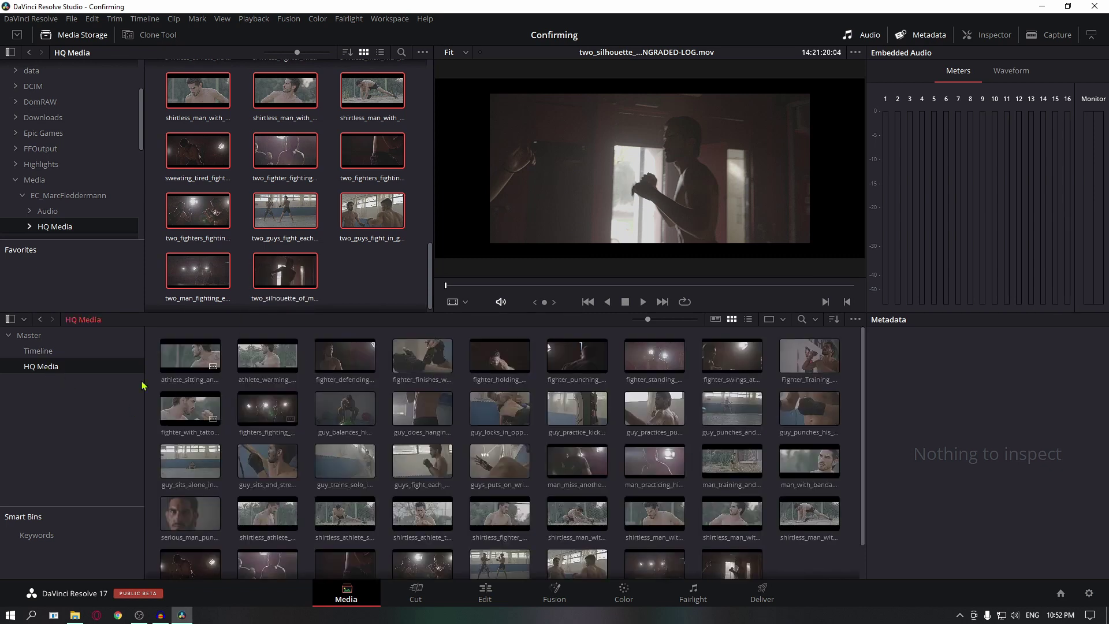
{"action": "left_click", "coordinate": [58, 353]}
{"action": "left_click", "coordinate": [40, 366]}
{"action": "scroll", "coordinate": [260, 289], "scroll_direction": "up", "scroll_amount": 5}
{"action": "left_click", "coordinate": [28, 53]}
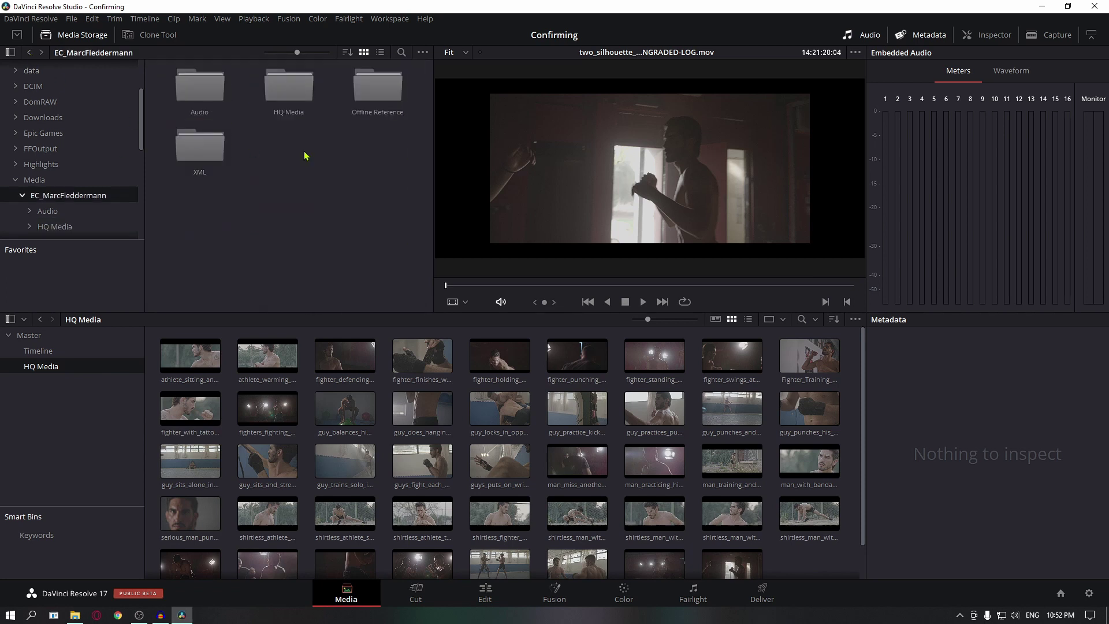
Step: Add the TAC clip from the Offline Reference folder as an offline reference clip
{"action": "double_click", "coordinate": [387, 95]}
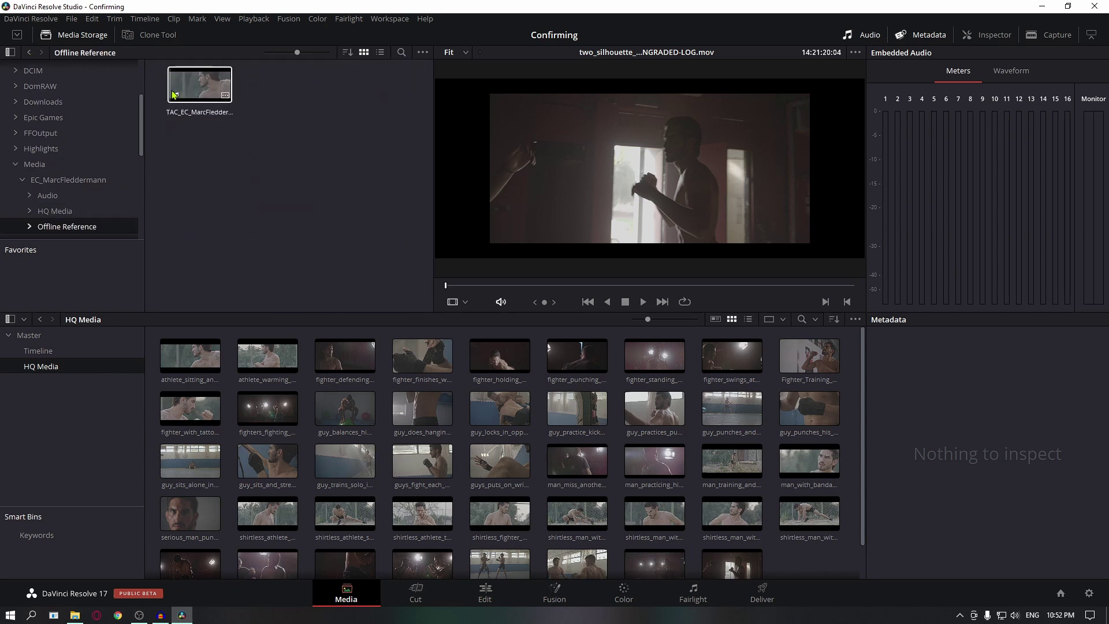
{"action": "left_click", "coordinate": [194, 87]}
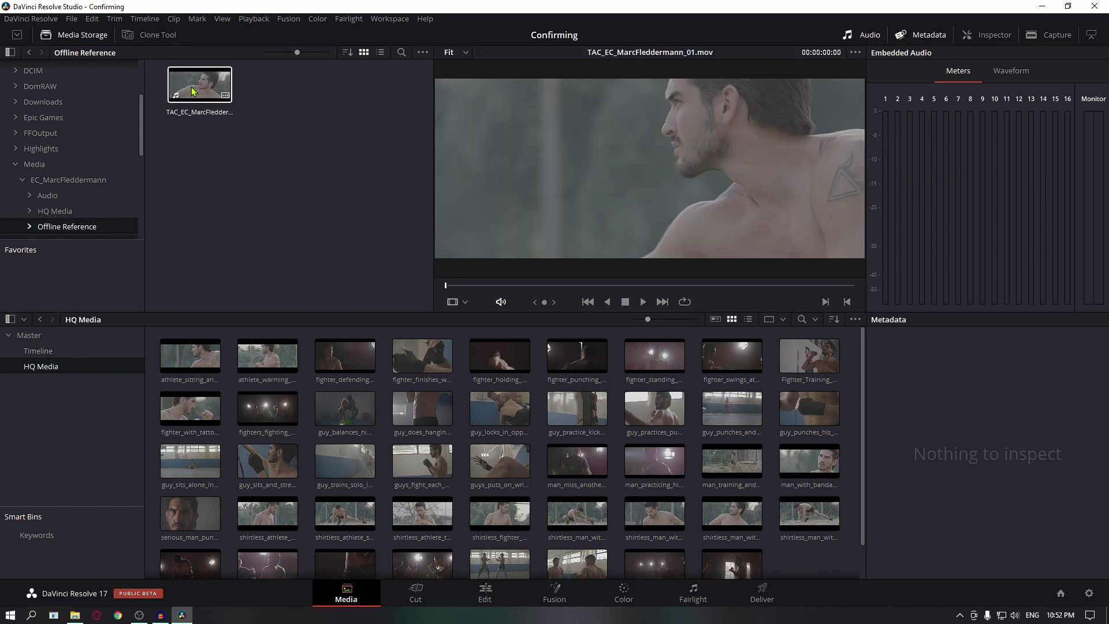
{"action": "right_click", "coordinate": [193, 87]}
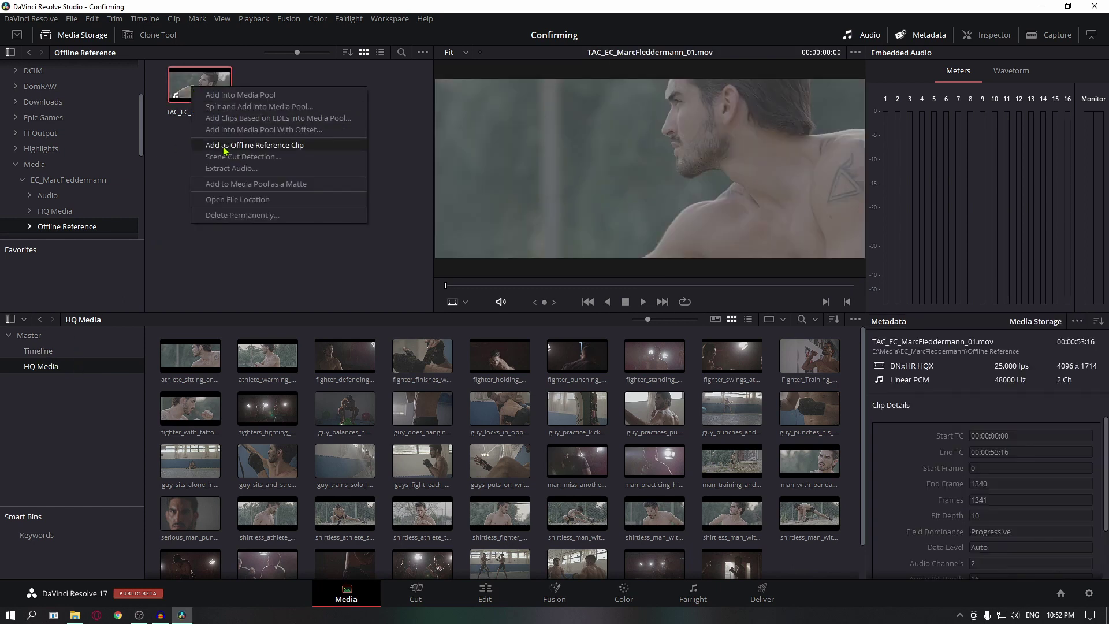
{"action": "left_click", "coordinate": [225, 151]}
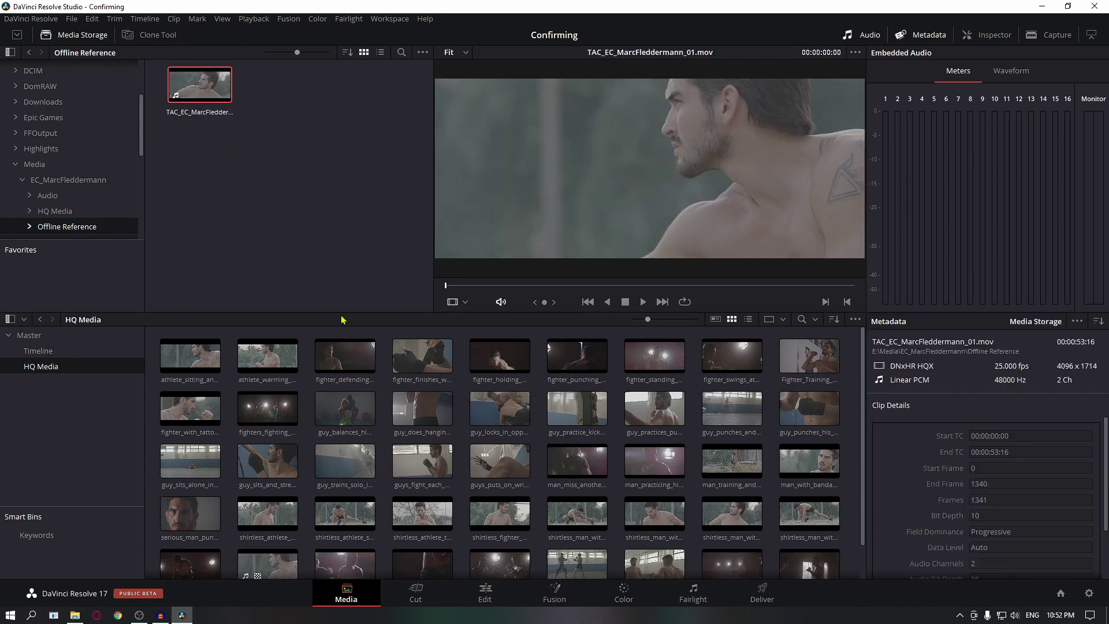
Step: Move the TAC reference clip from HQ Media into the Timeline bin
{"action": "scroll", "coordinate": [326, 460], "scroll_direction": "down", "scroll_amount": 1}
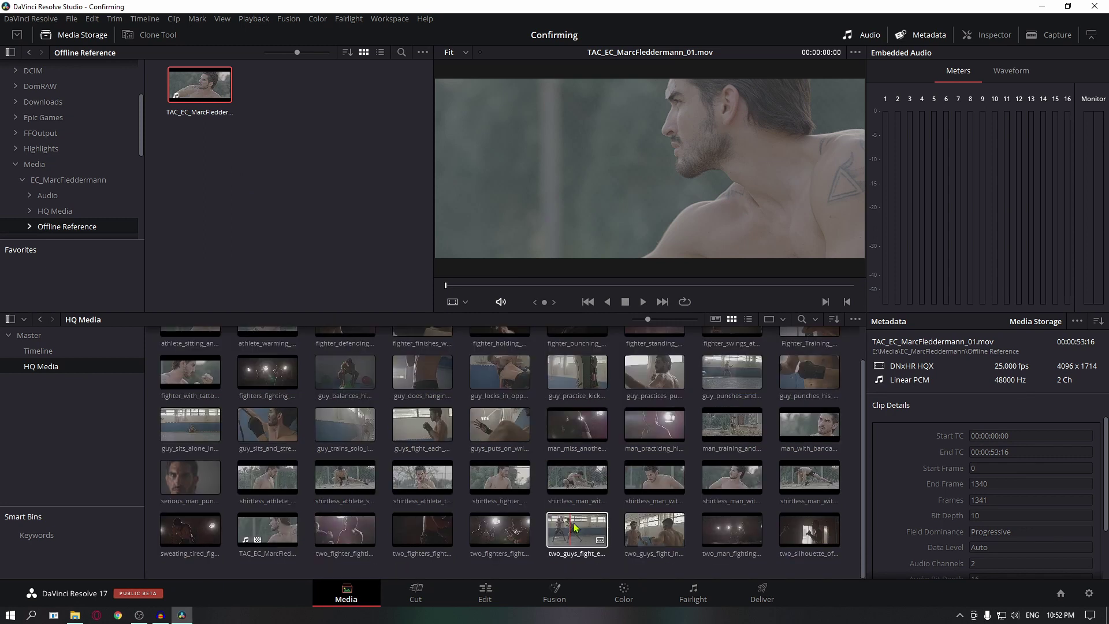
{"action": "scroll", "coordinate": [408, 552], "scroll_direction": "up", "scroll_amount": 1}
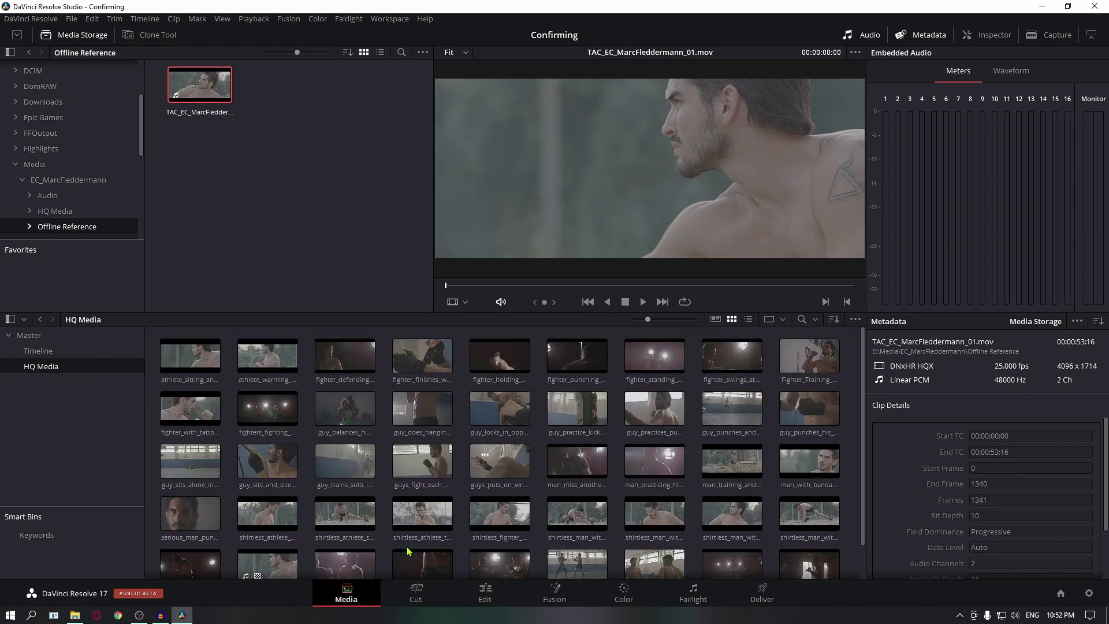
{"action": "scroll", "coordinate": [408, 551], "scroll_direction": "down", "scroll_amount": 1}
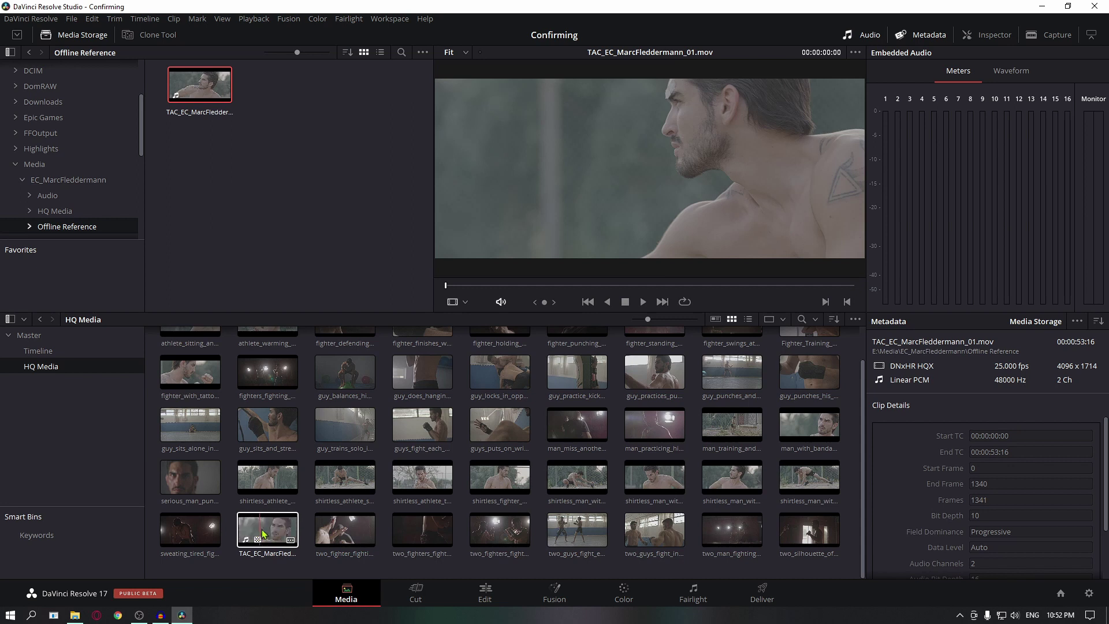
{"action": "mouse_move", "coordinate": [263, 535]}
{"action": "left_mouse_down"}
{"action": "mouse_move", "coordinate": [66, 371]}
{"action": "mouse_move", "coordinate": [58, 351]}
{"action": "left_mouse_up"}
{"action": "left_click", "coordinate": [49, 352]}
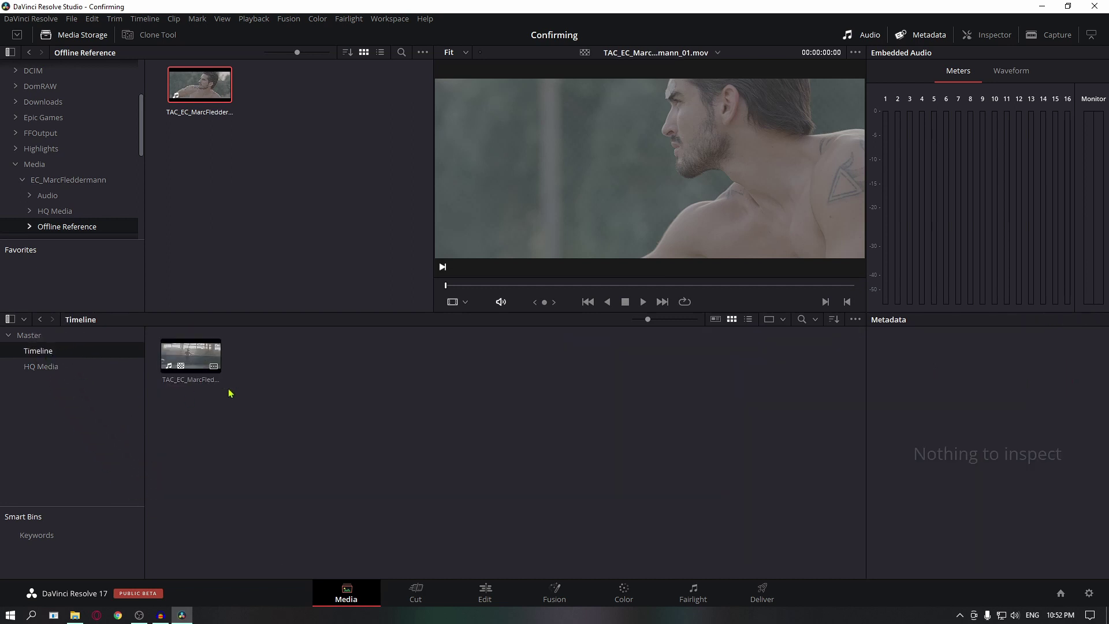
{"action": "left_click", "coordinate": [43, 369]}
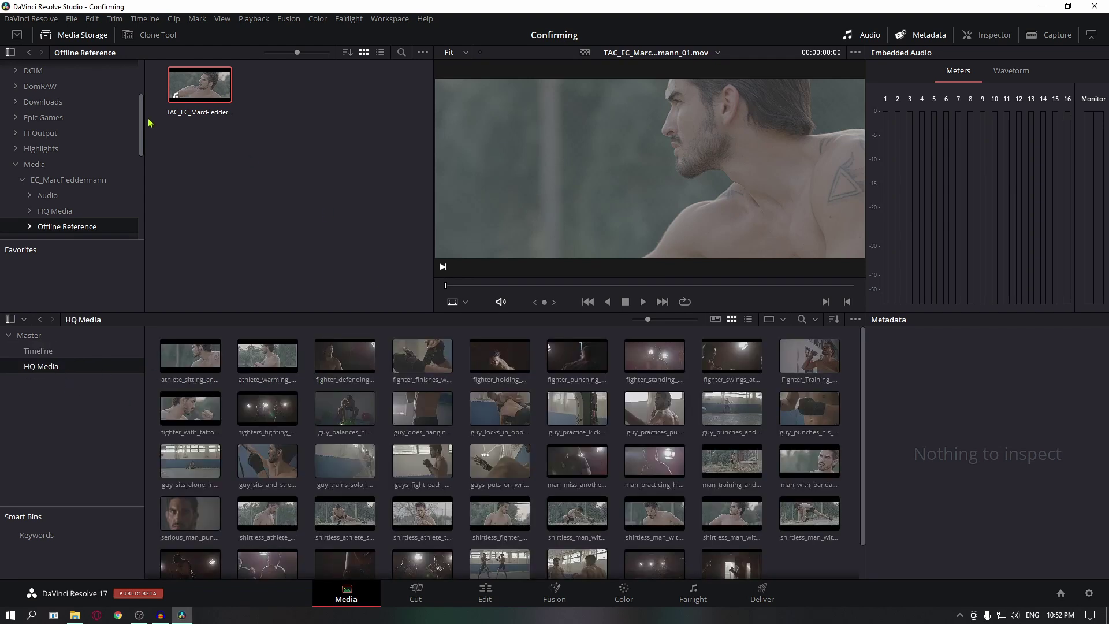
{"action": "left_click", "coordinate": [30, 54]}
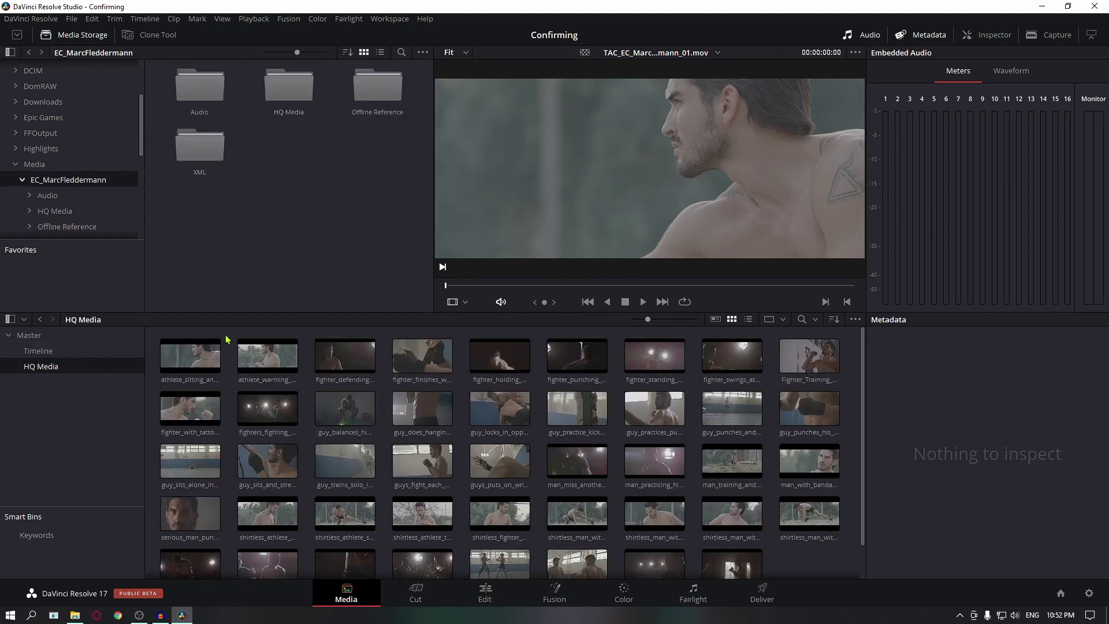
Step: Create an Offline Ref. bin and move the TAC clip into it from Timeline
{"action": "right_click", "coordinate": [51, 410]}
{"action": "left_click", "coordinate": [79, 420]}
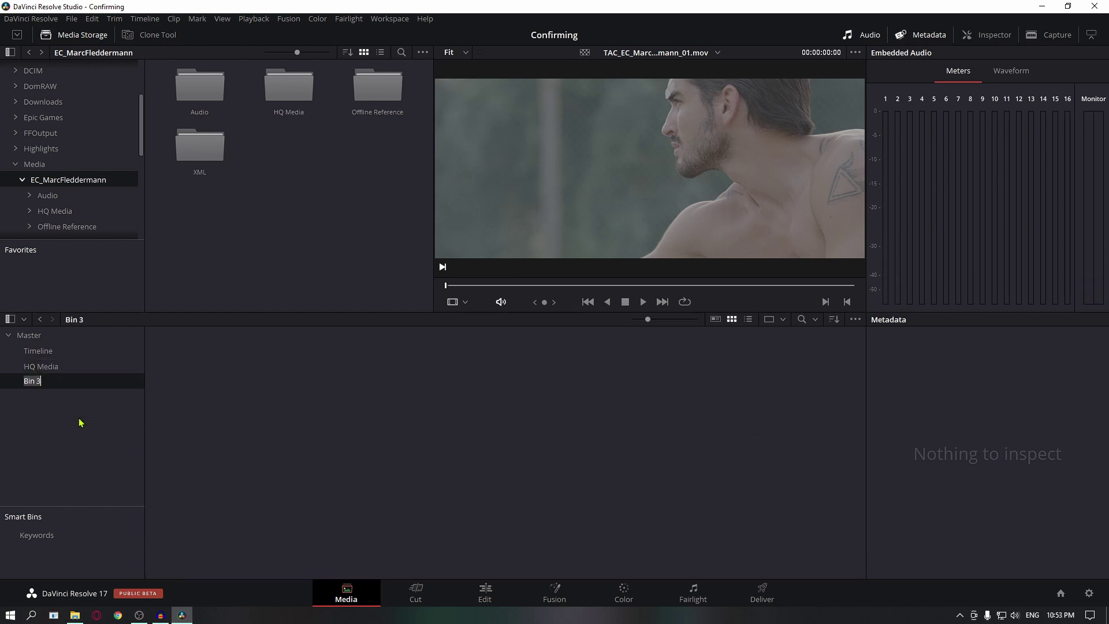
{"action": "type", "text": "O"}
{"action": "type", "text": "."}
{"action": "key", "text": "Return"}
{"action": "left_click", "coordinate": [38, 350]}
{"action": "mouse_move", "coordinate": [190, 355]}
{"action": "left_mouse_down"}
{"action": "mouse_move", "coordinate": [91, 398]}
{"action": "mouse_move", "coordinate": [48, 385]}
{"action": "left_mouse_up"}
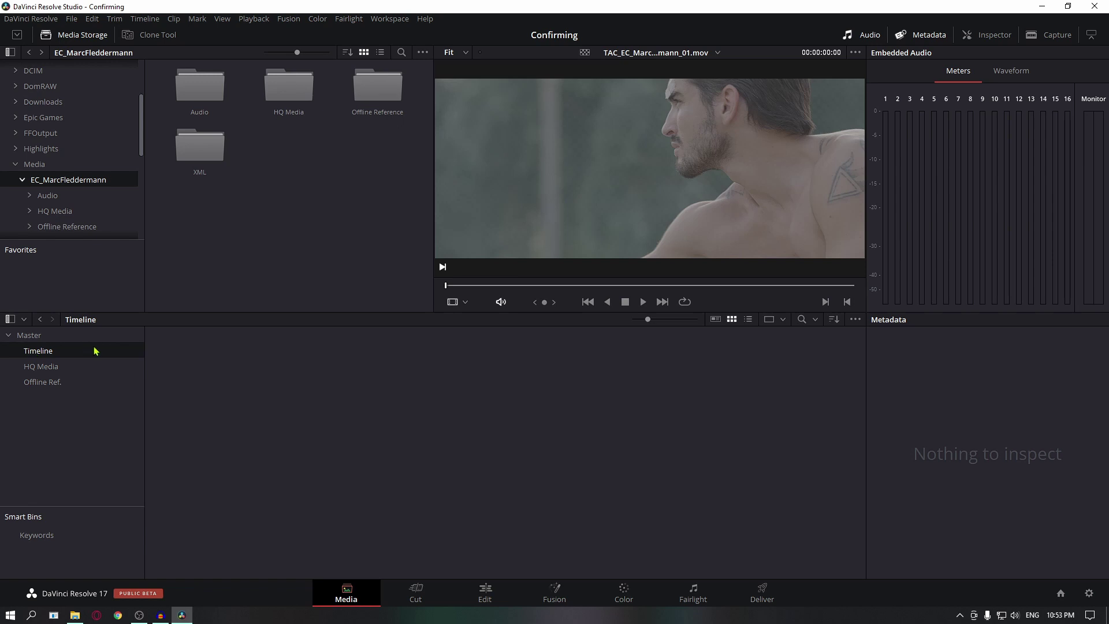
Step: Check the HQ Media and Offline Ref. bins, ending in the empty Timeline bin
{"action": "left_click", "coordinate": [62, 367]}
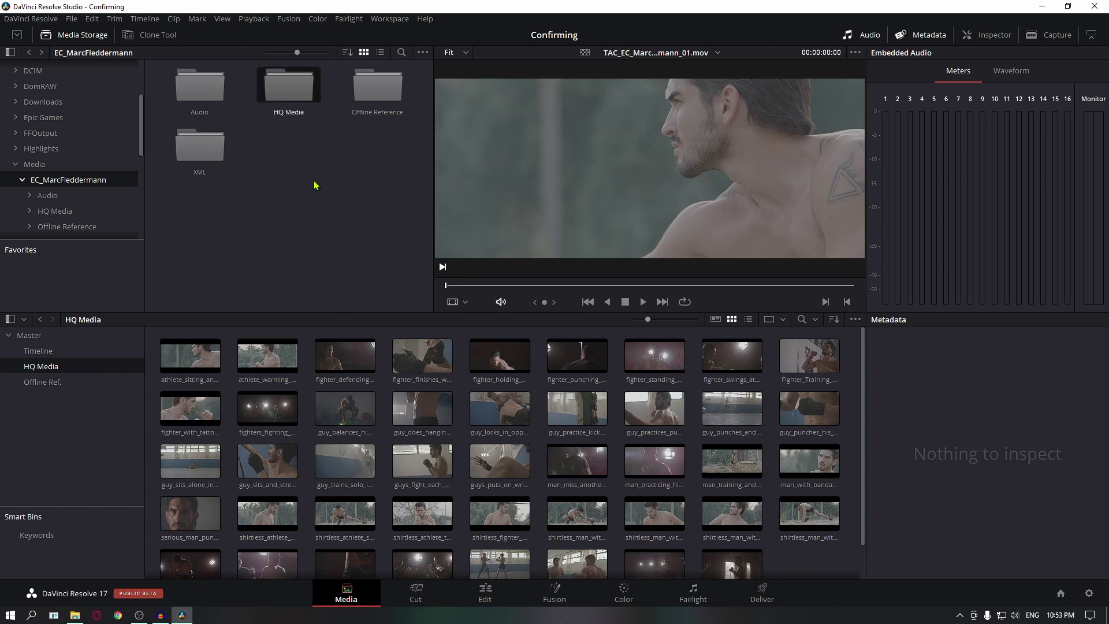
{"action": "left_click", "coordinate": [42, 381]}
{"action": "double_click", "coordinate": [378, 90]}
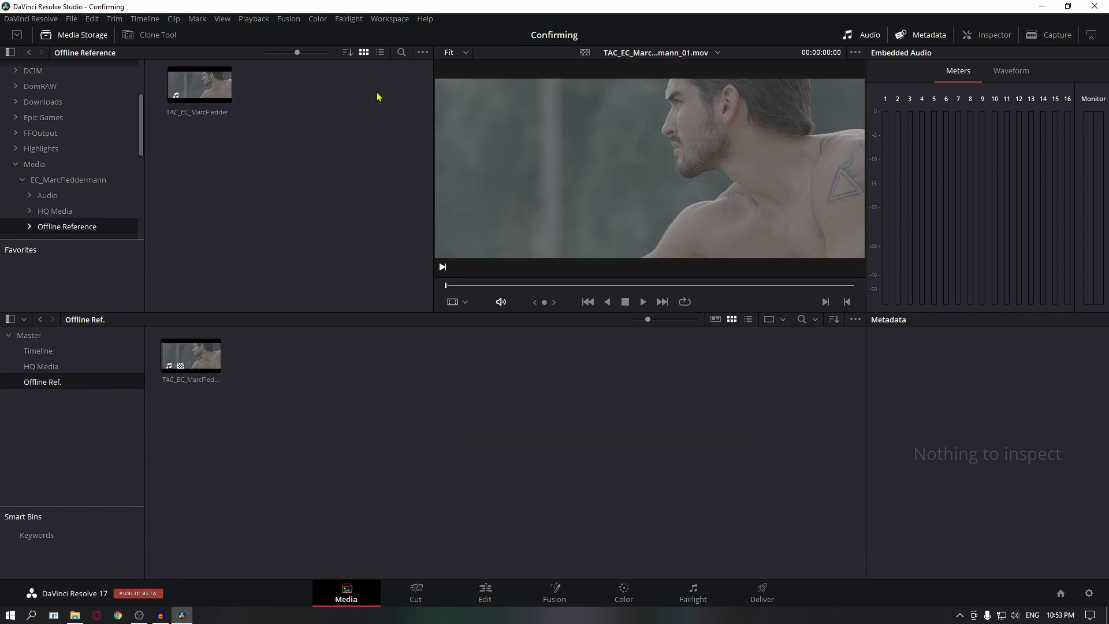
{"action": "right_click", "coordinate": [200, 97]}
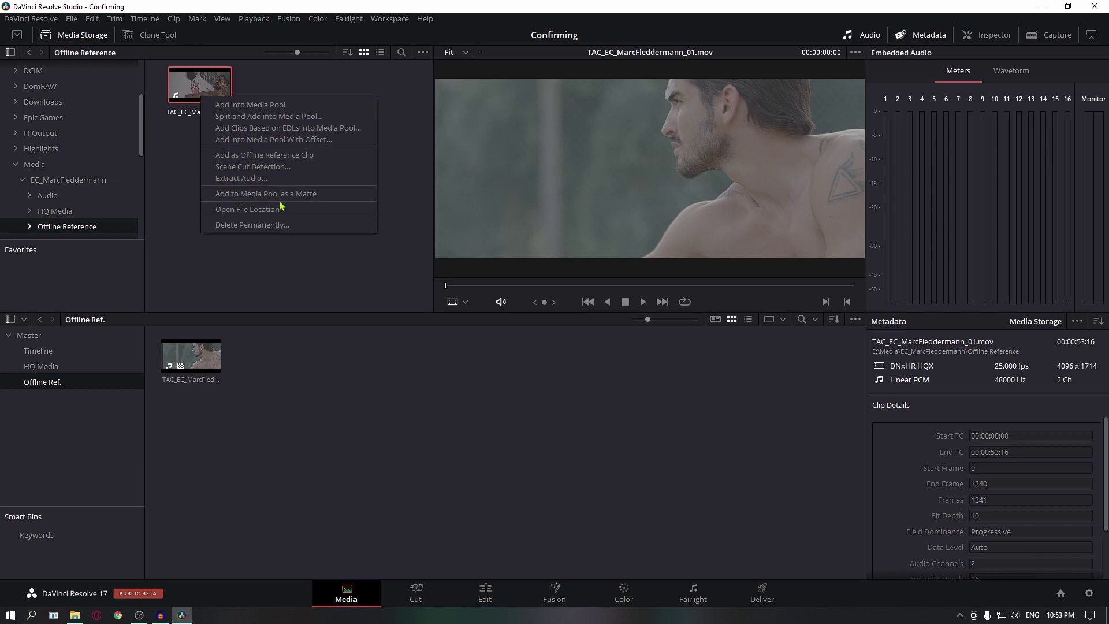
{"action": "left_click", "coordinate": [283, 240]}
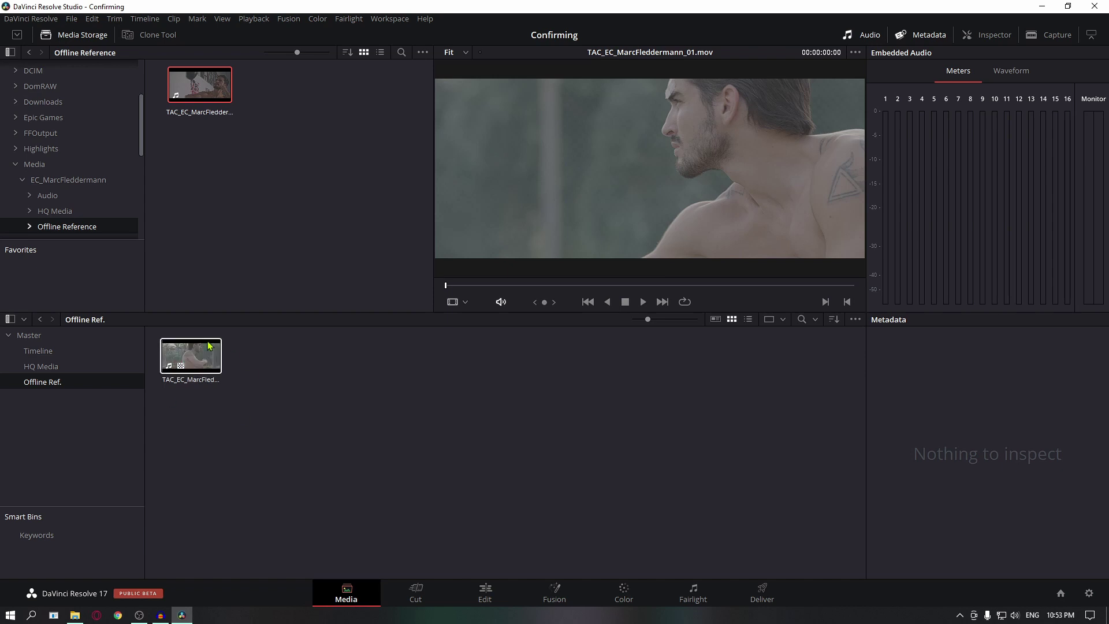
{"action": "left_click", "coordinate": [41, 366]}
{"action": "left_click", "coordinate": [41, 352]}
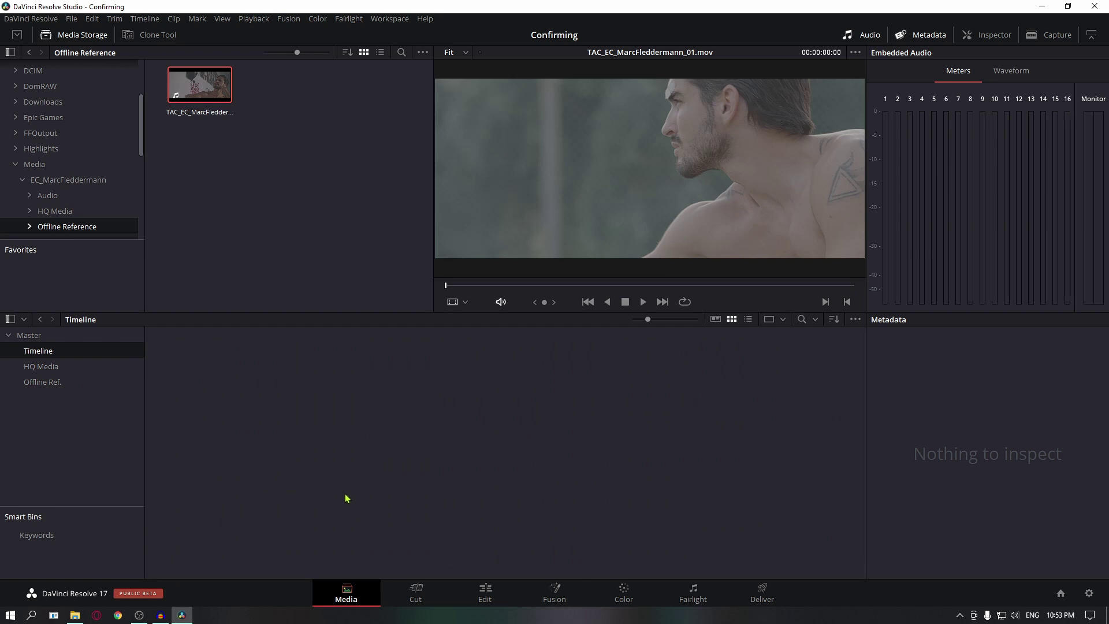
Step: On the Edit page, widen the bin list and review each bin's contents
{"action": "left_click", "coordinate": [498, 600]}
{"action": "left_click", "coordinate": [33, 99]}
{"action": "left_click", "coordinate": [35, 84]}
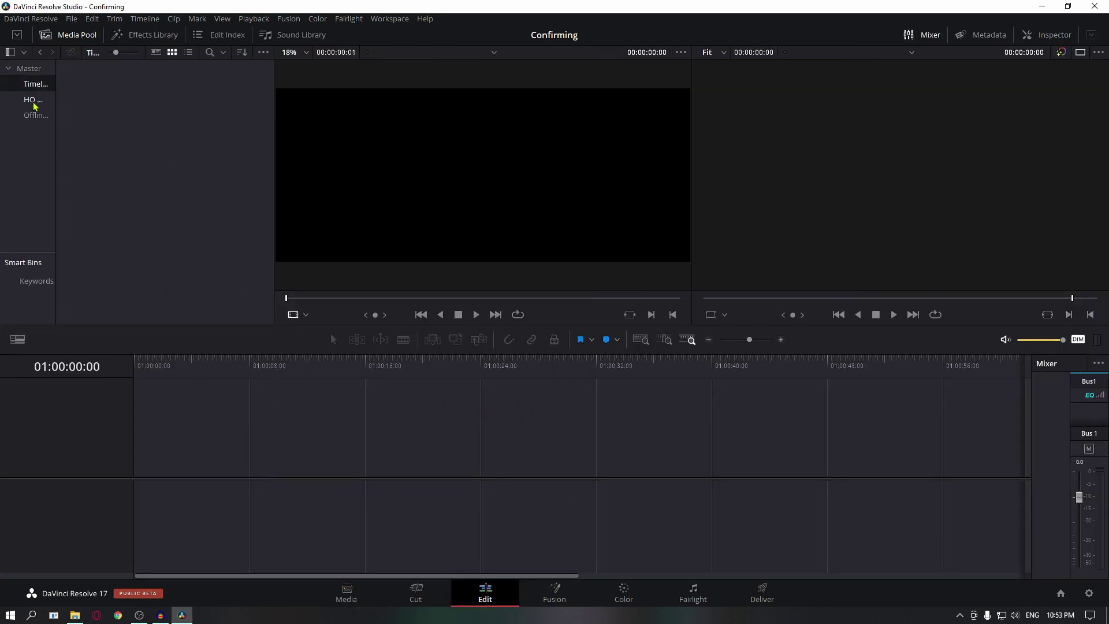
{"action": "left_click_drag", "start_coordinate": [55, 112], "coordinate": [85, 112]}
{"action": "left_click", "coordinate": [43, 115]}
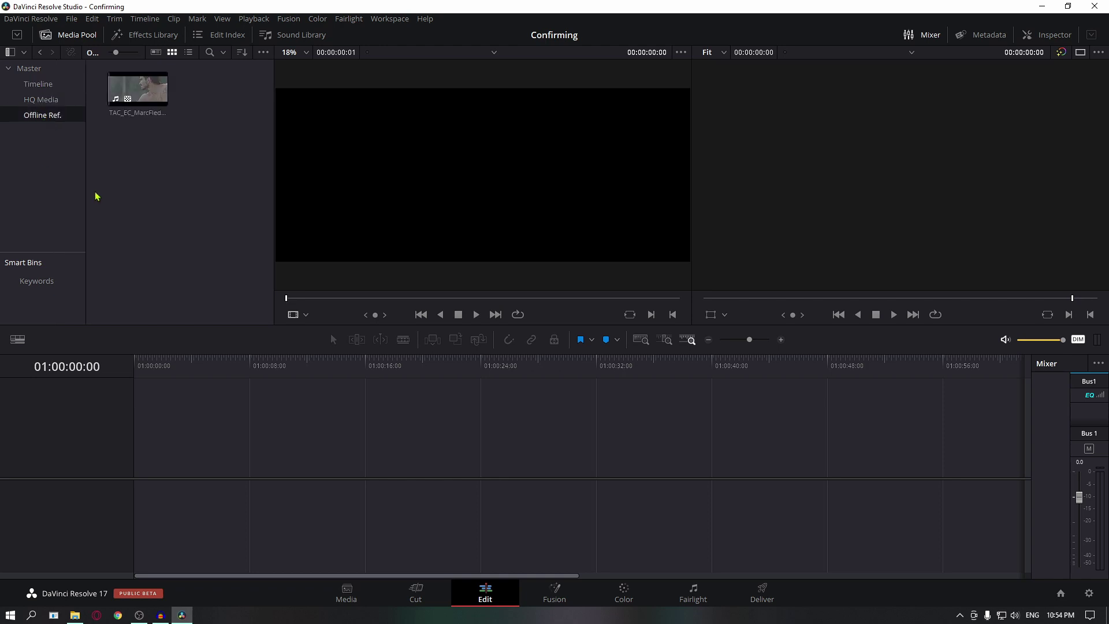
{"action": "left_click", "coordinate": [57, 85]}
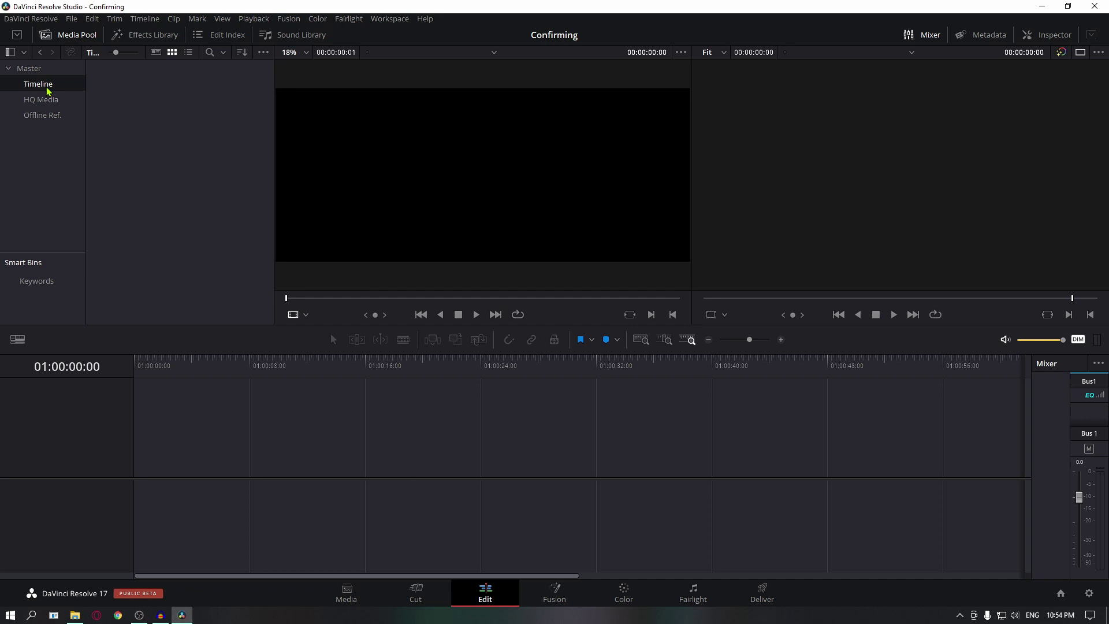
Step: Add the Audio folder as a new bin, then reopen the Timeline bin on Edit
{"action": "left_click", "coordinate": [347, 595]}
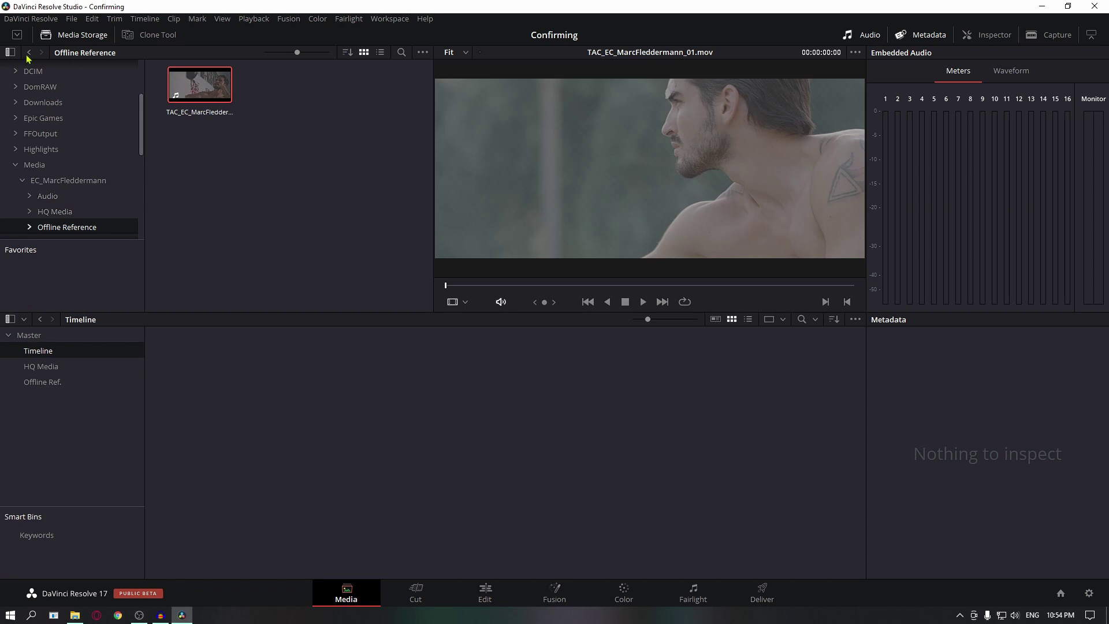
{"action": "left_click", "coordinate": [29, 53]}
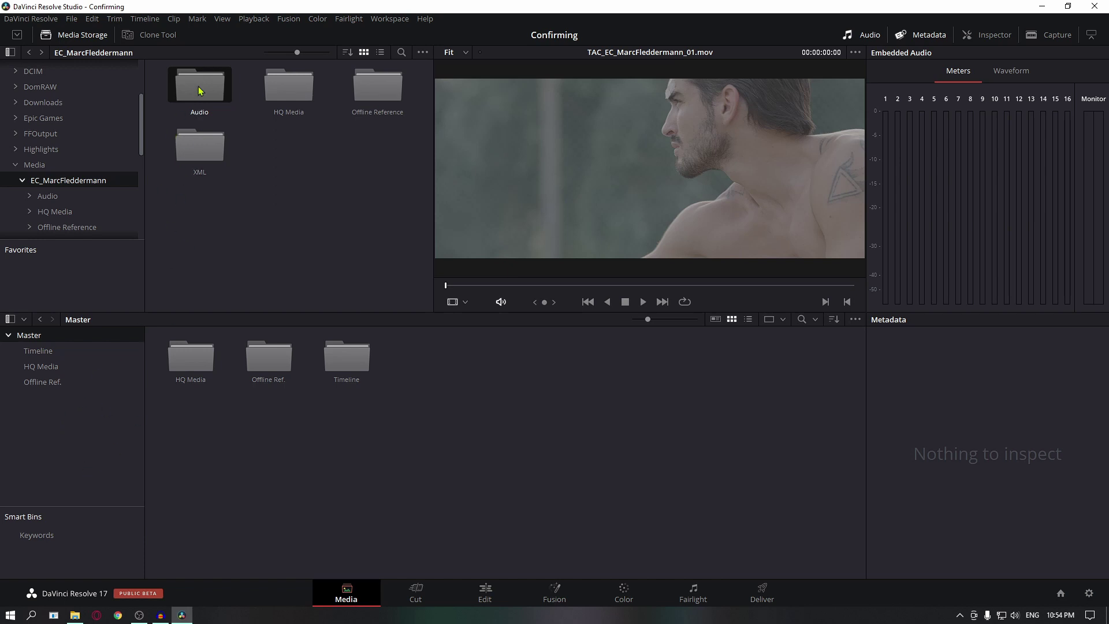
{"action": "left_click_drag", "start_coordinate": [199, 90], "coordinate": [54, 446]}
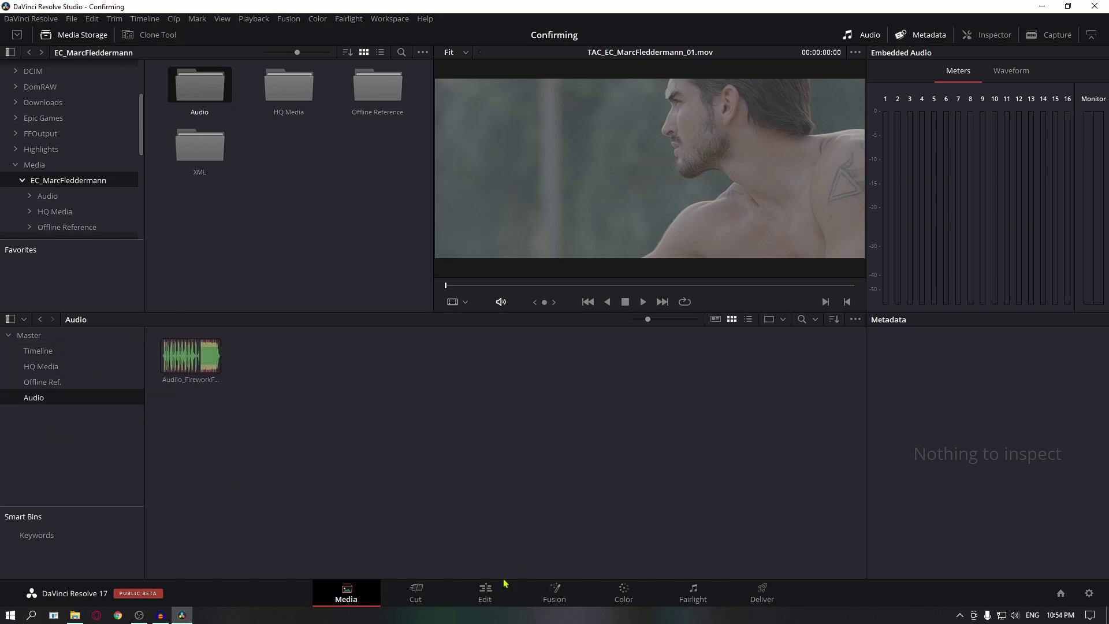
{"action": "left_click", "coordinate": [486, 595]}
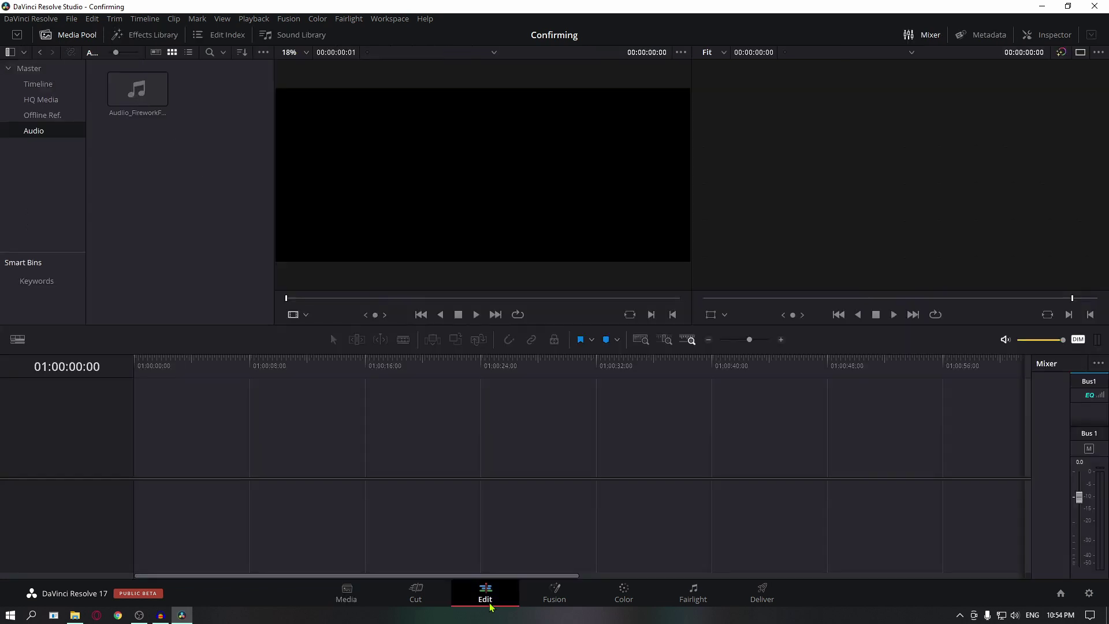
{"action": "left_click", "coordinate": [45, 86]}
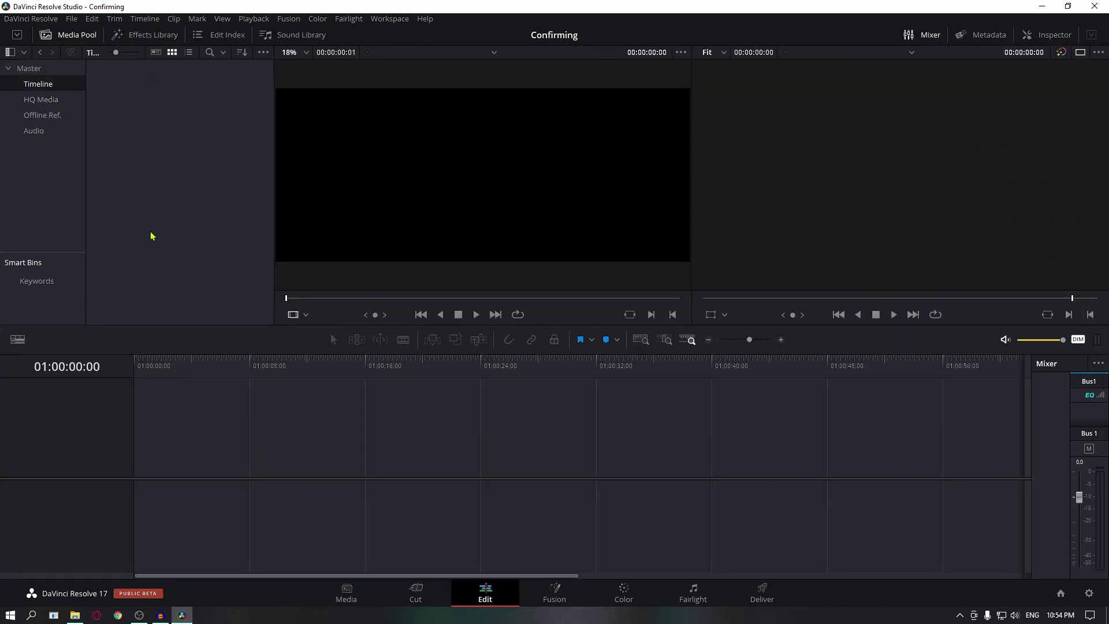
{"action": "right_click", "coordinate": [173, 171]}
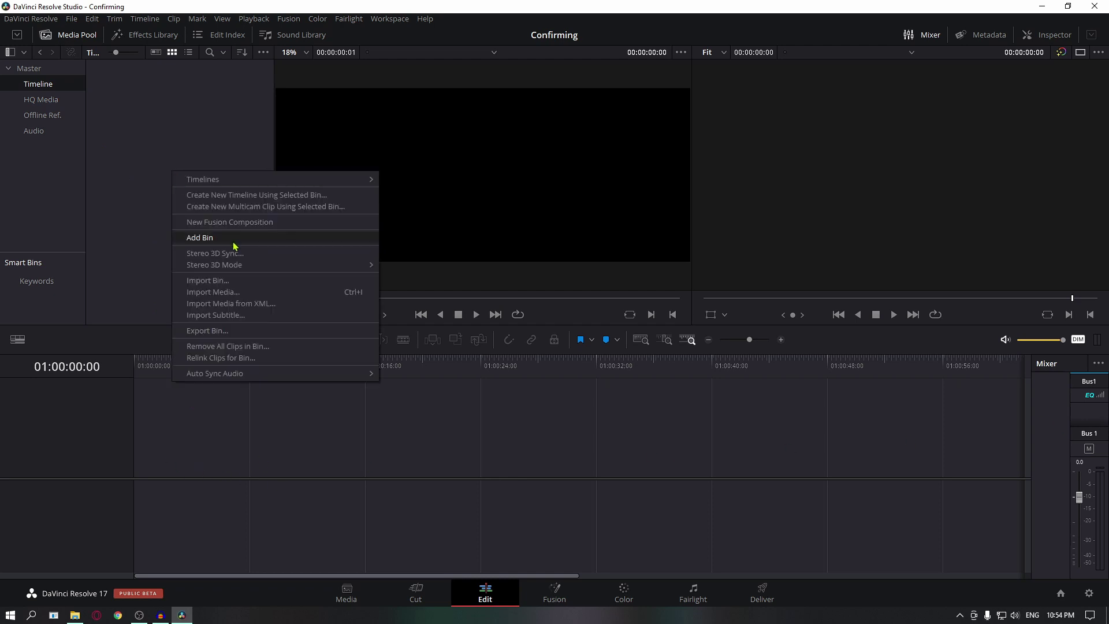
{"action": "mouse_move", "coordinate": [213, 180]}
{"action": "right_click", "coordinate": [108, 101]}
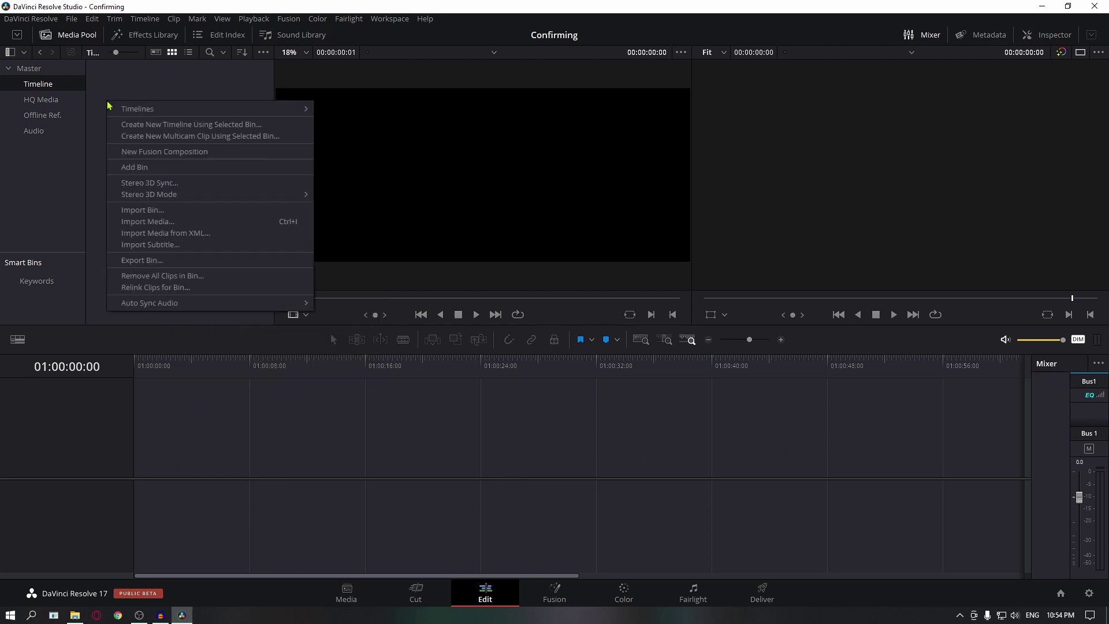
{"action": "mouse_move", "coordinate": [138, 109]}
{"action": "mouse_move", "coordinate": [353, 128]}
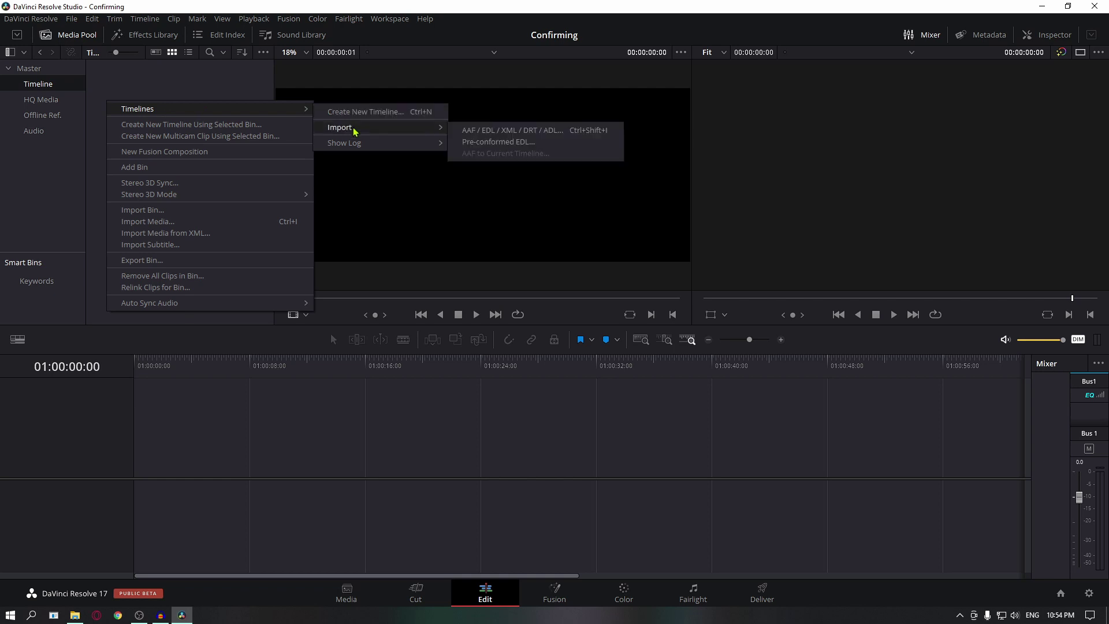
{"action": "left_click", "coordinate": [505, 132]}
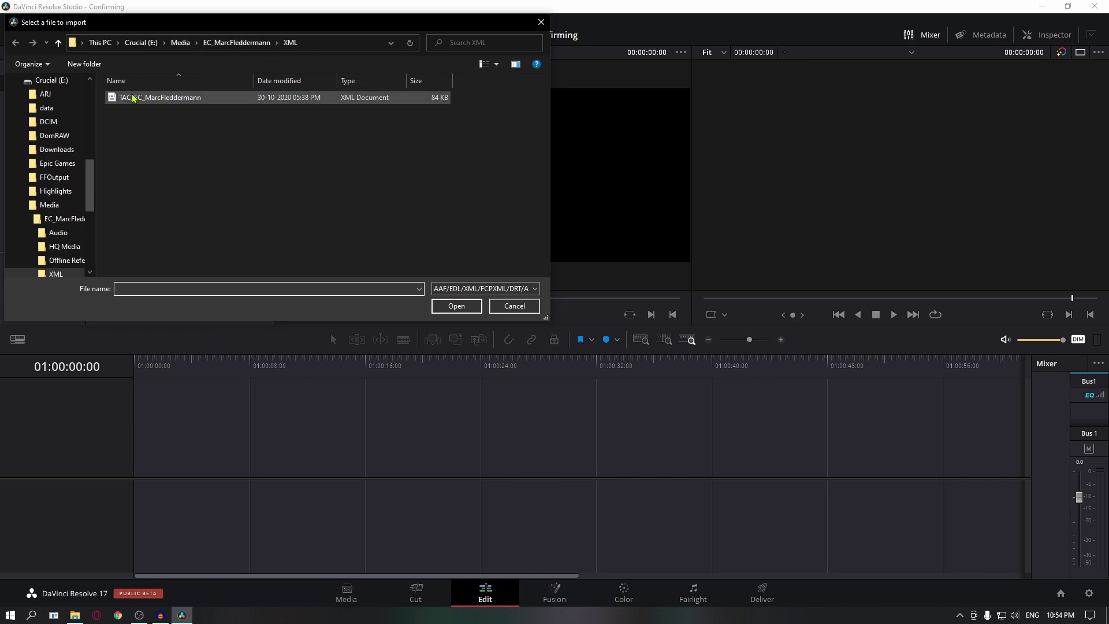
{"action": "left_click", "coordinate": [182, 98]}
{"action": "left_click", "coordinate": [470, 310]}
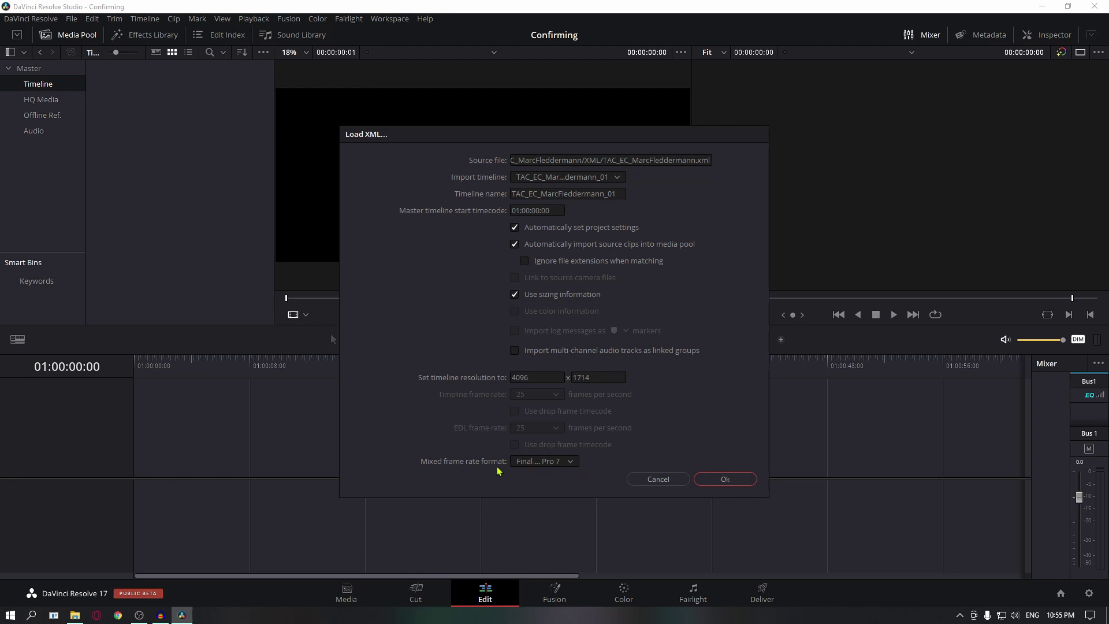
Step: Accept the Load XML settings, review the imported edit, and select all V1 clips
{"action": "left_click", "coordinate": [717, 482]}
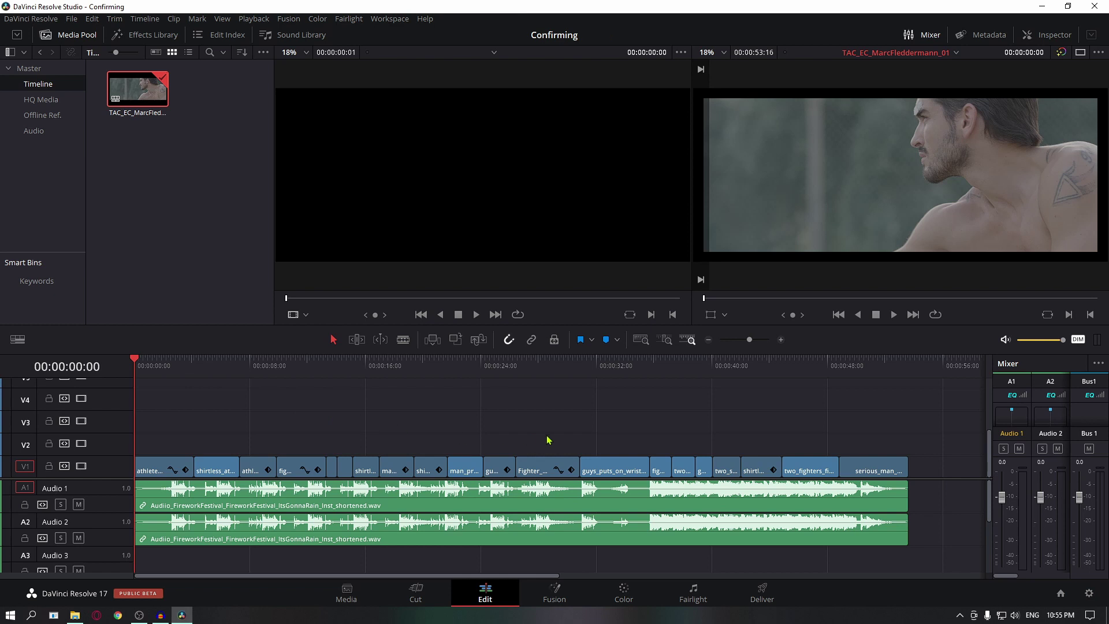
{"action": "left_click_drag", "start_coordinate": [151, 368], "coordinate": [661, 387]}
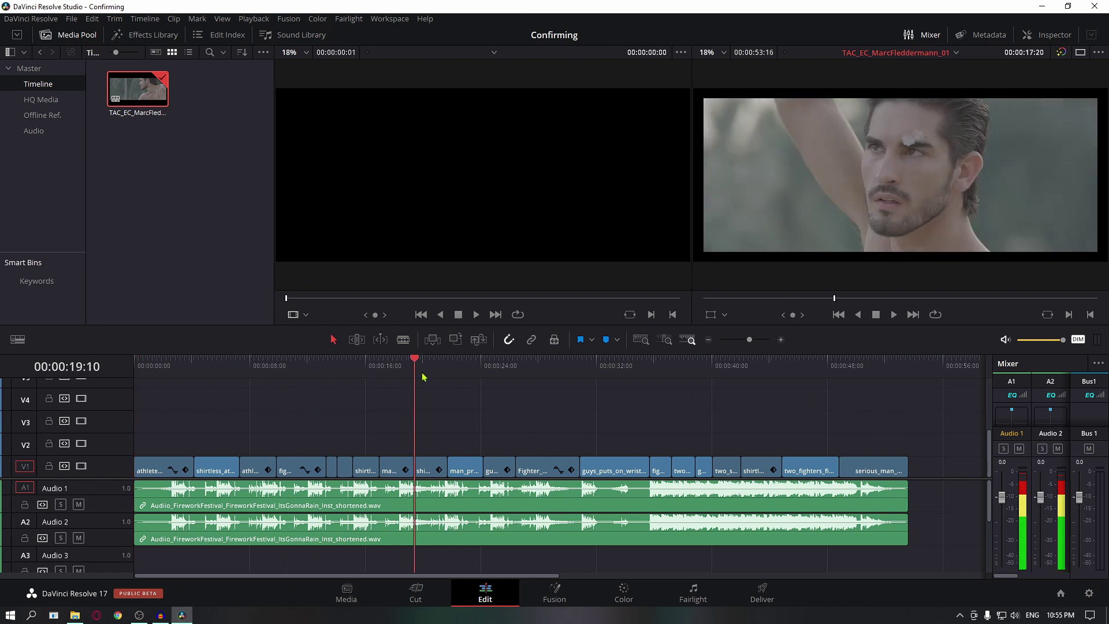
{"action": "key", "text": "Home"}
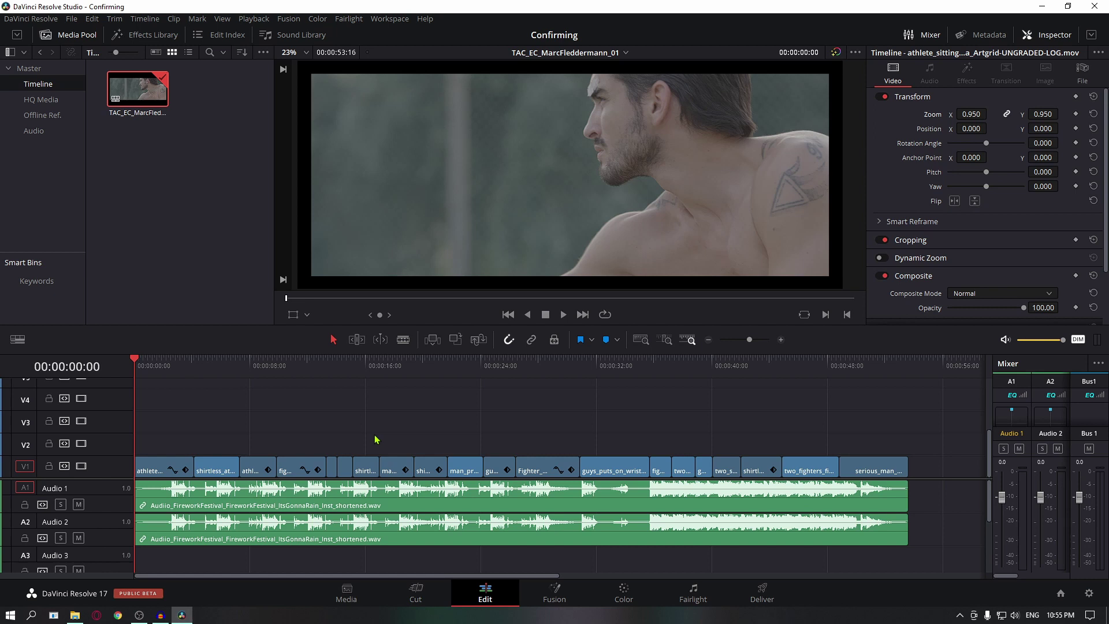
{"action": "left_click_drag", "start_coordinate": [180, 445], "coordinate": [852, 475]}
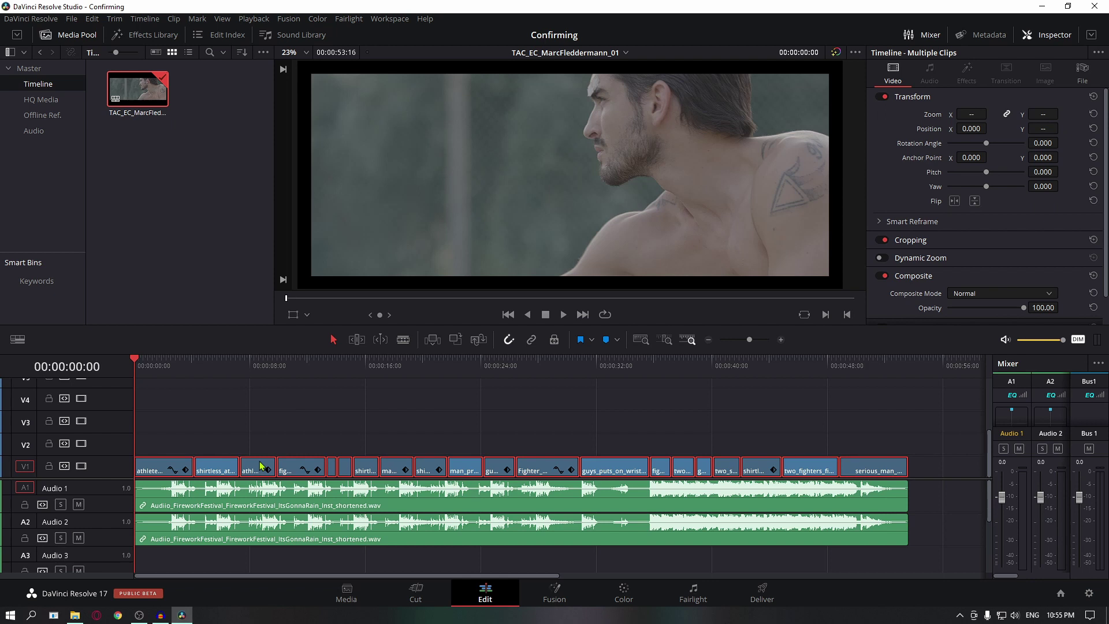
{"action": "mouse_move", "coordinate": [168, 412]}
{"action": "left_mouse_down"}
{"action": "mouse_move", "coordinate": [755, 442]}
{"action": "mouse_move", "coordinate": [916, 474]}
{"action": "left_mouse_up"}
{"action": "left_click", "coordinate": [491, 543]}
{"action": "left_click_drag", "start_coordinate": [184, 406], "coordinate": [907, 474]}
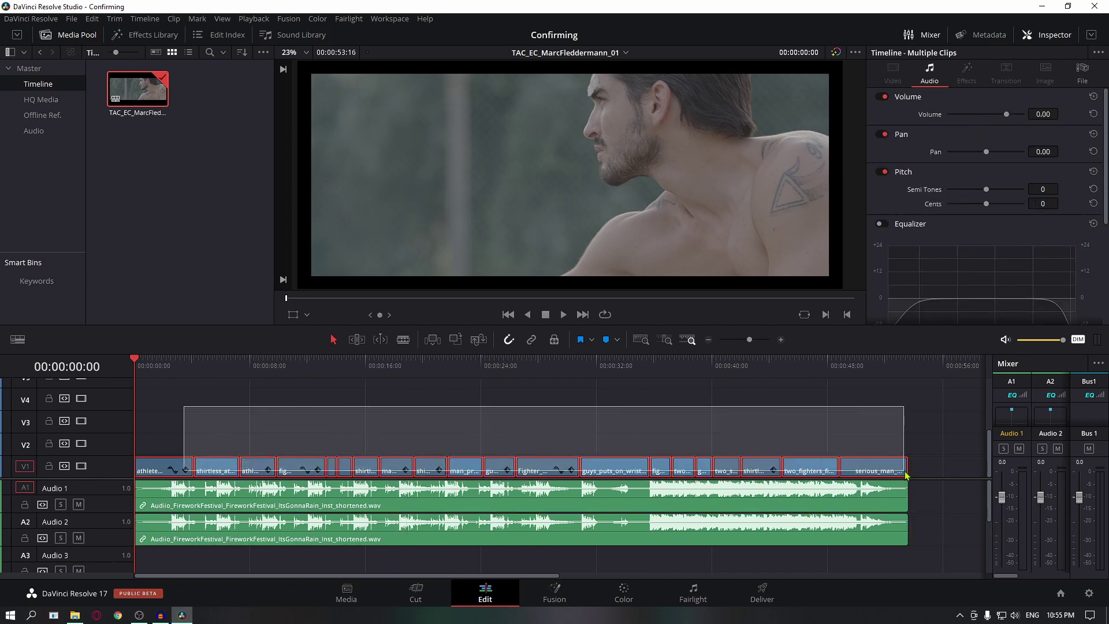
{"action": "left_click", "coordinate": [248, 412]}
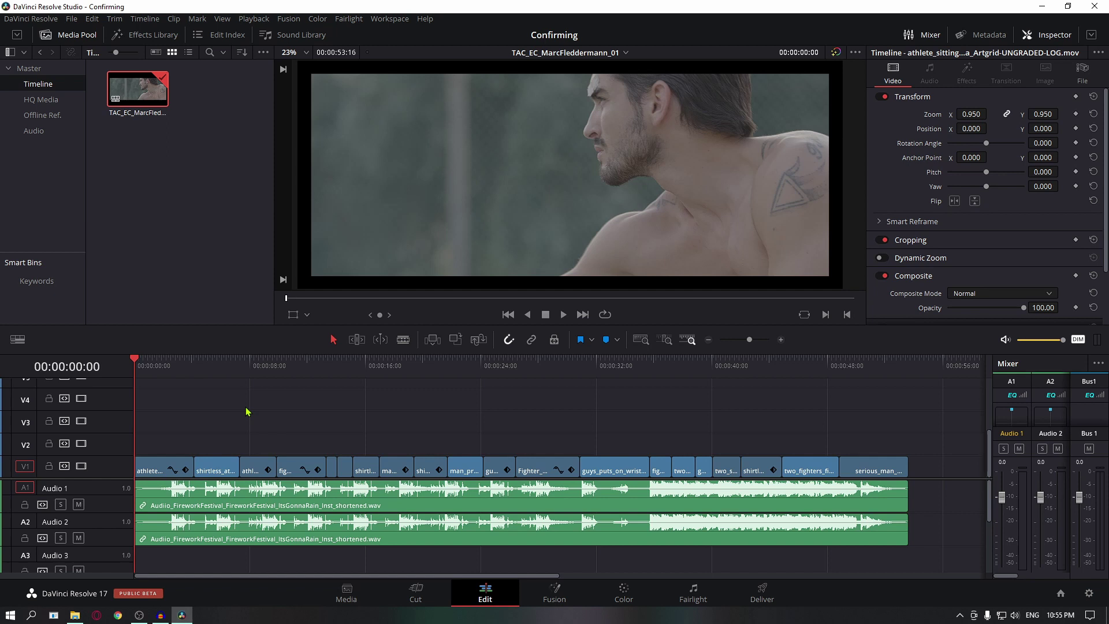
{"action": "left_click_drag", "start_coordinate": [194, 364], "coordinate": [851, 388]}
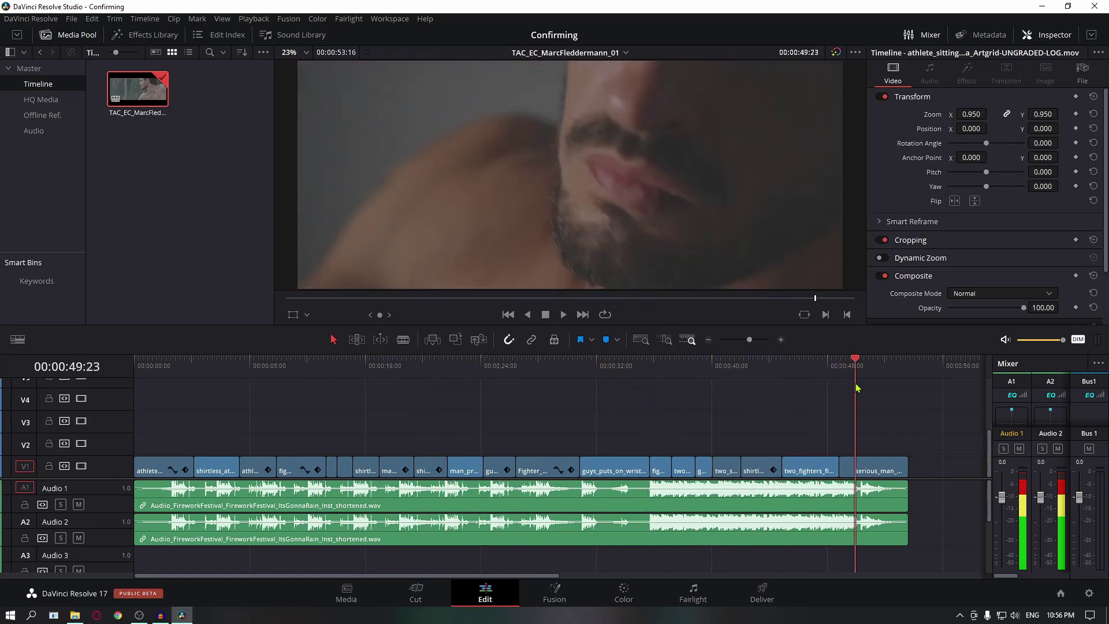
{"action": "left_click_drag", "start_coordinate": [851, 389], "coordinate": [665, 390]}
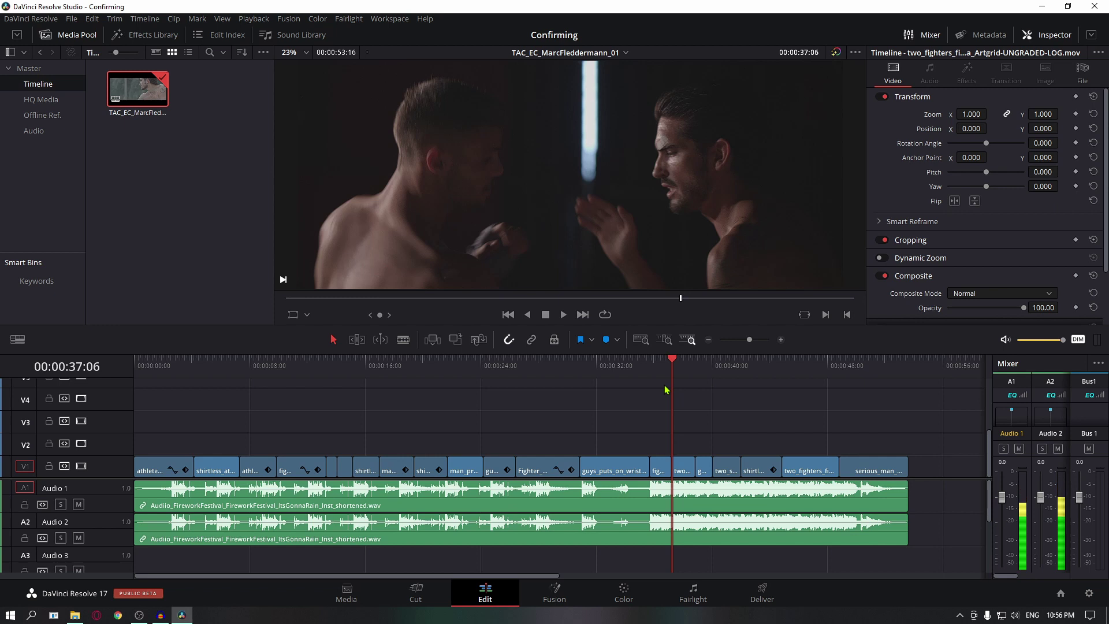
{"action": "left_click", "coordinate": [278, 370]}
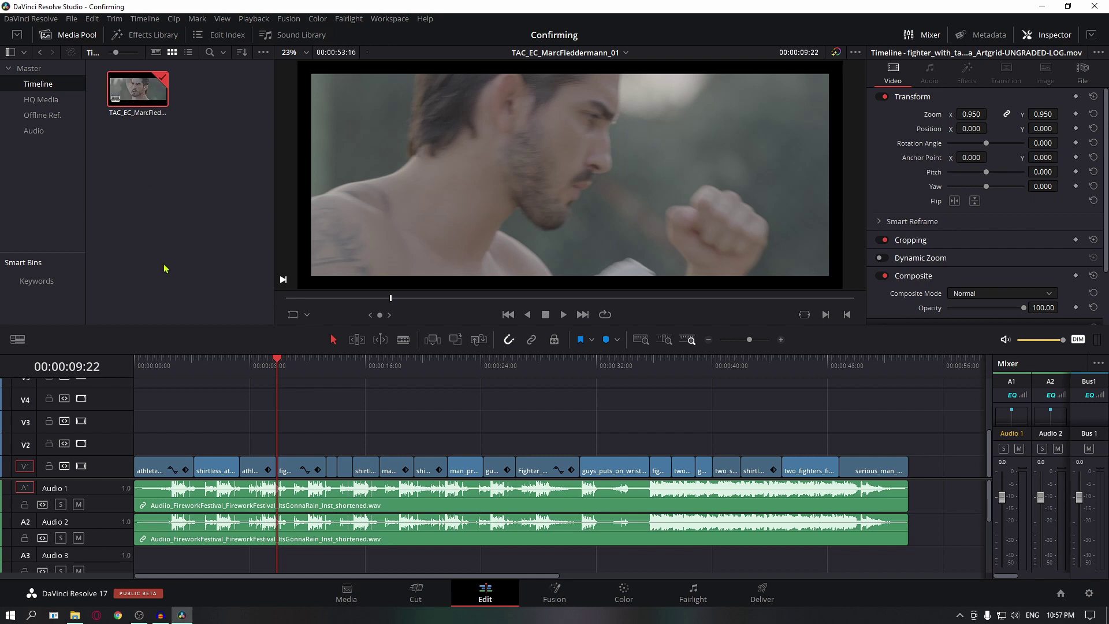
{"action": "left_click_drag", "start_coordinate": [196, 371], "coordinate": [600, 417]}
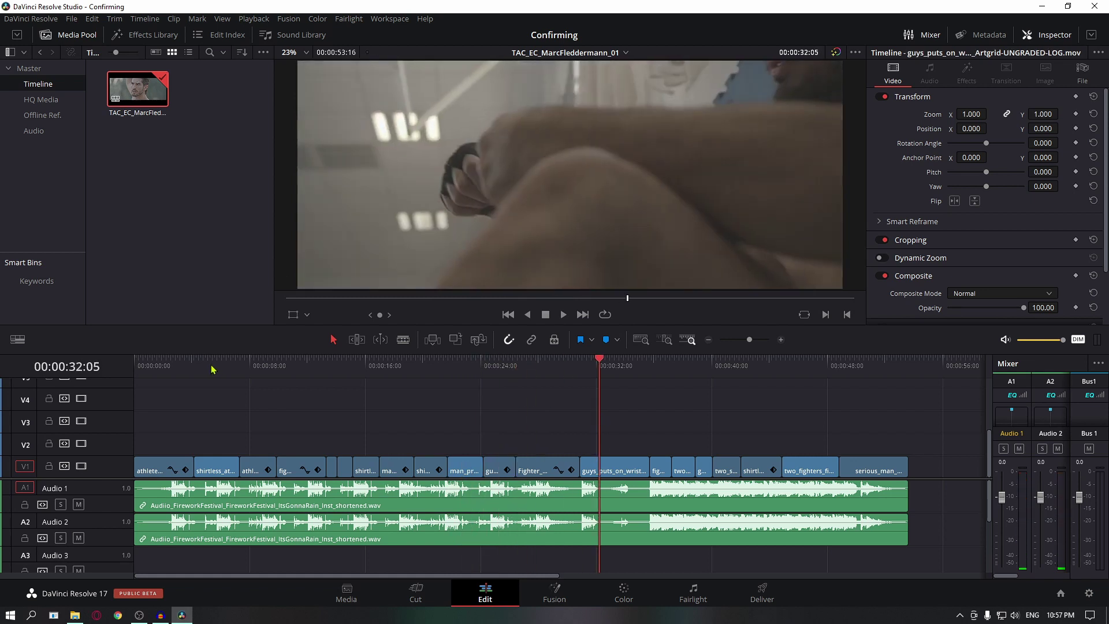
{"action": "left_click_drag", "start_coordinate": [172, 416], "coordinate": [879, 558]}
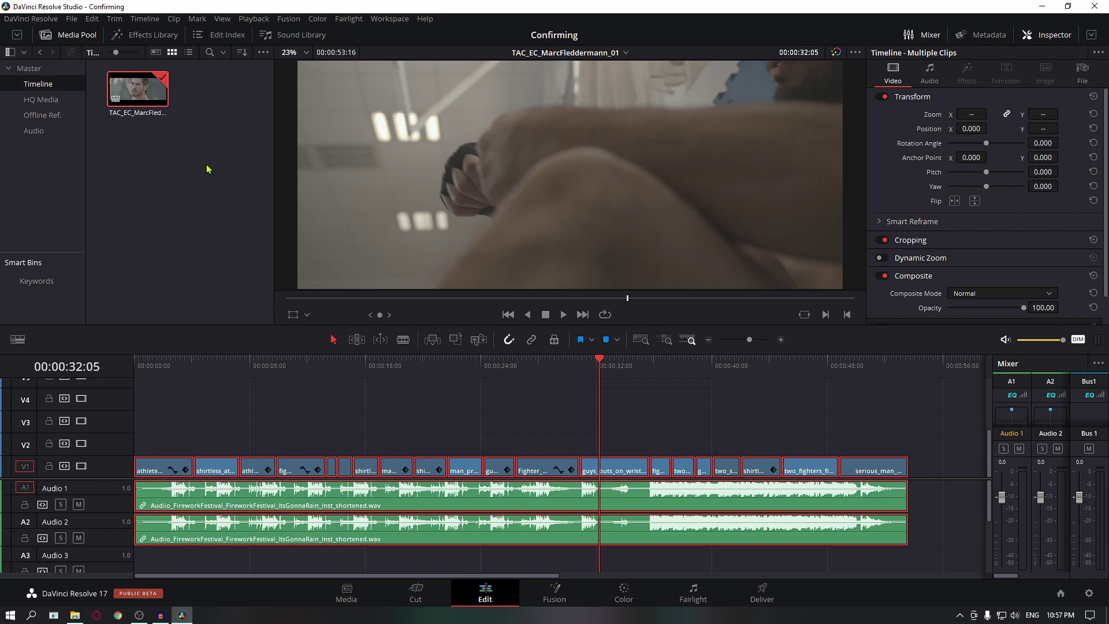
{"action": "right_click", "coordinate": [130, 100]}
{"action": "left_click", "coordinate": [142, 87]}
{"action": "right_click", "coordinate": [147, 88]}
{"action": "mouse_move", "coordinate": [176, 91]}
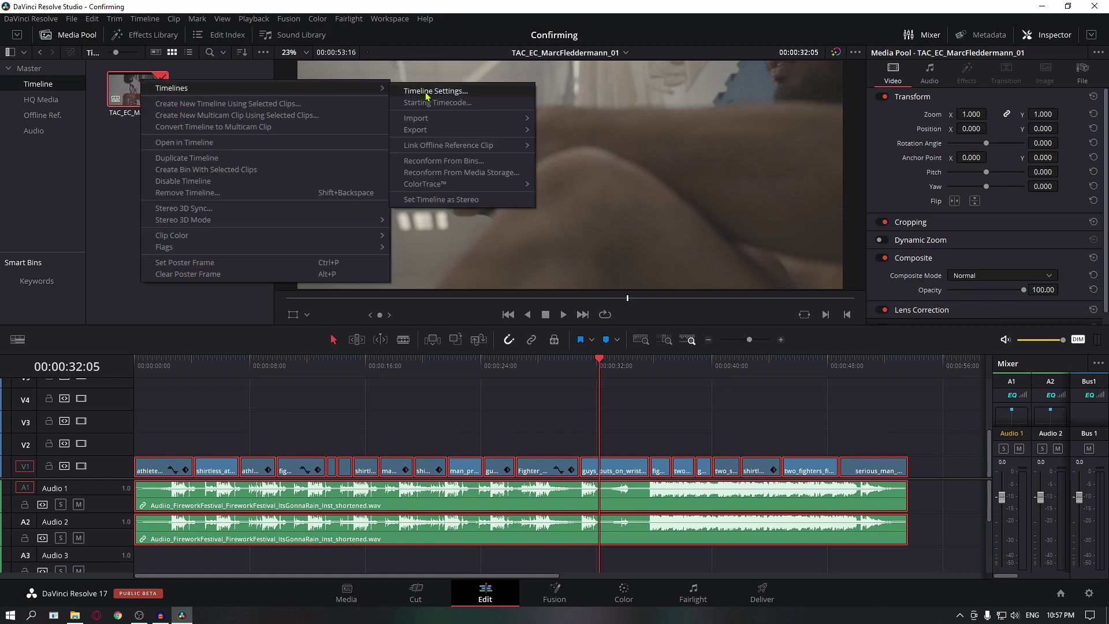
{"action": "mouse_move", "coordinate": [468, 145]}
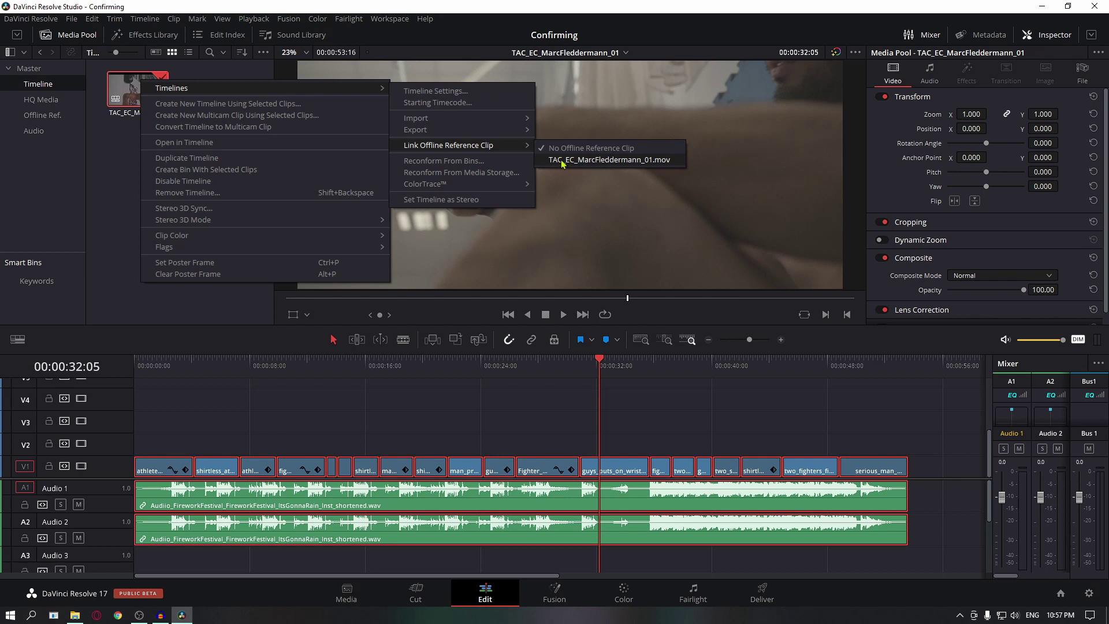
{"action": "left_click", "coordinate": [592, 162]}
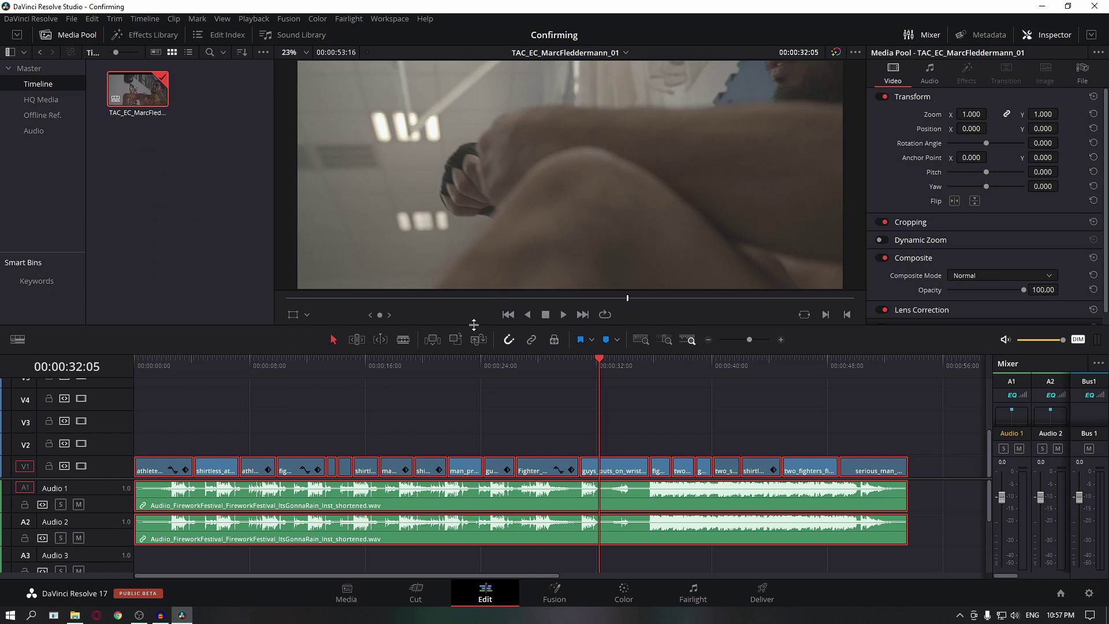
Step: Switch to dual side-by-side viewers and bring up the source viewer's display choices
{"action": "left_click", "coordinate": [46, 35]}
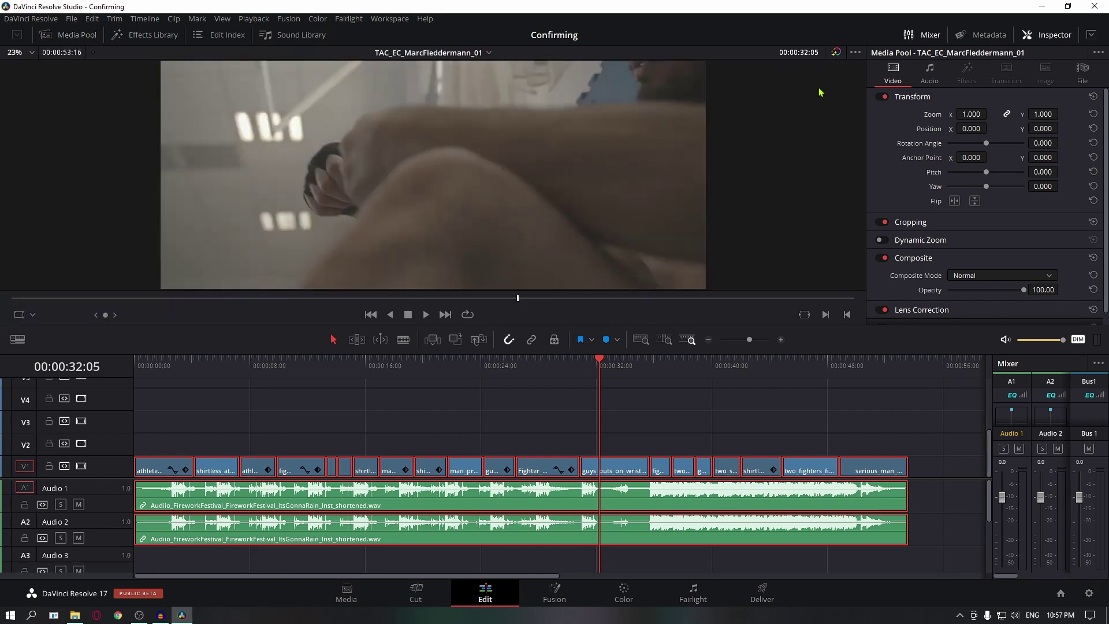
{"action": "left_click", "coordinate": [1047, 35]}
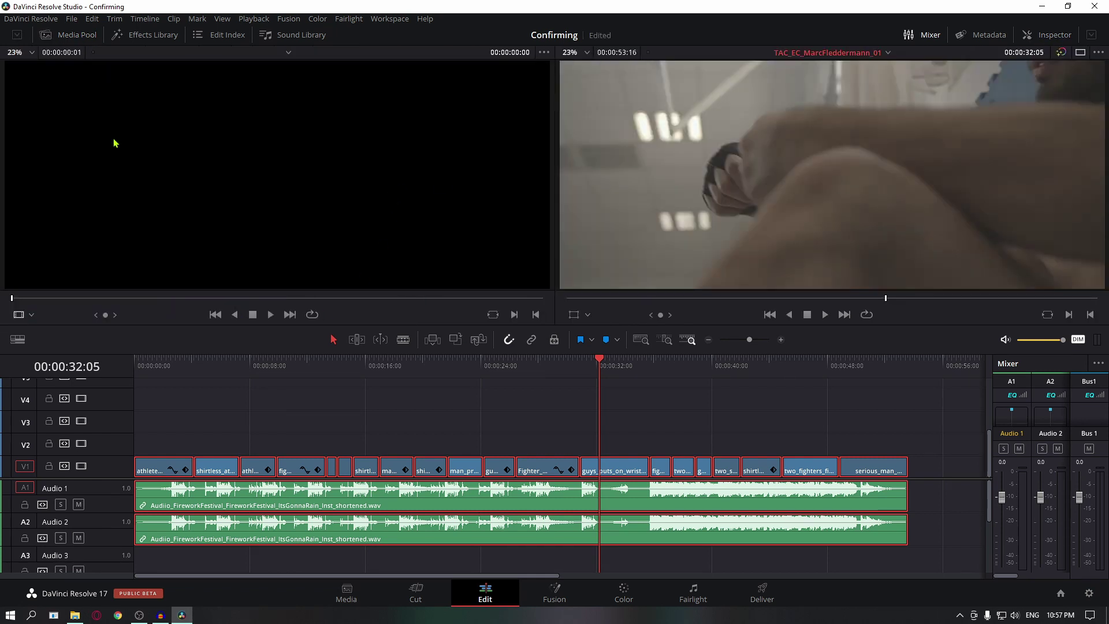
{"action": "left_click", "coordinate": [27, 317]}
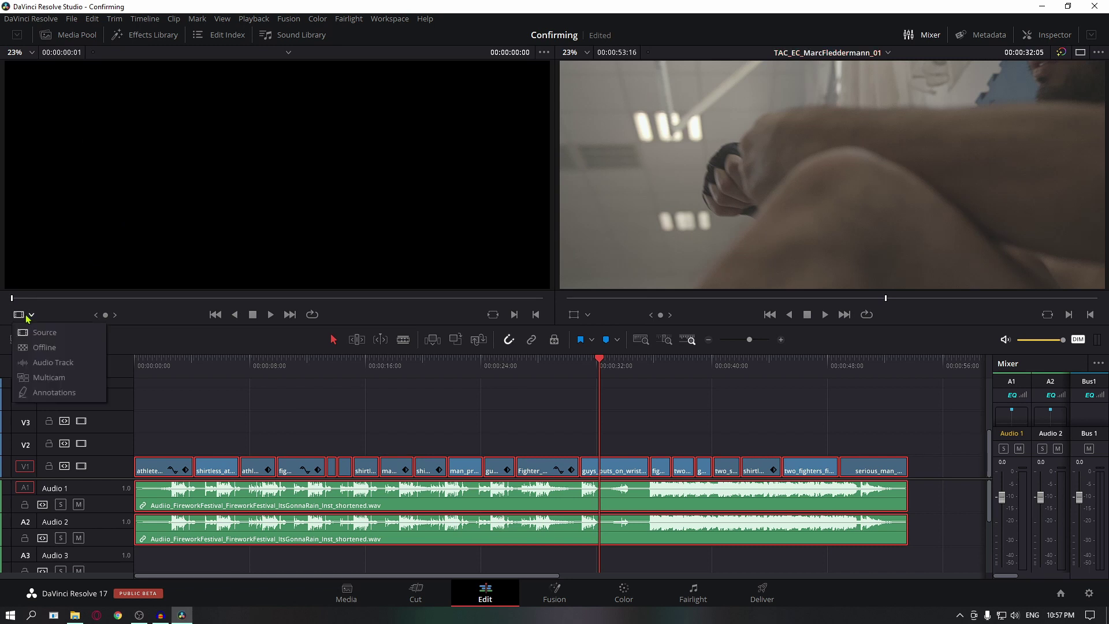
Step: Compare against the Offline reference and select the mirrored boxing clip at 00:00:13:08
{"action": "left_click", "coordinate": [40, 348]}
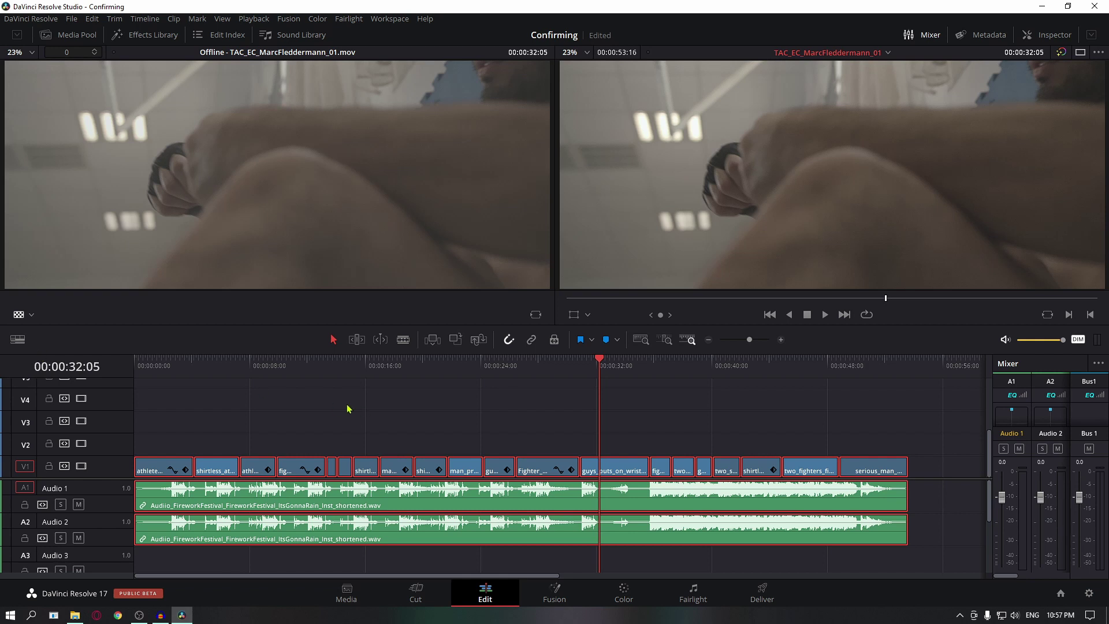
{"action": "left_click_drag", "start_coordinate": [195, 370], "coordinate": [80, 374]}
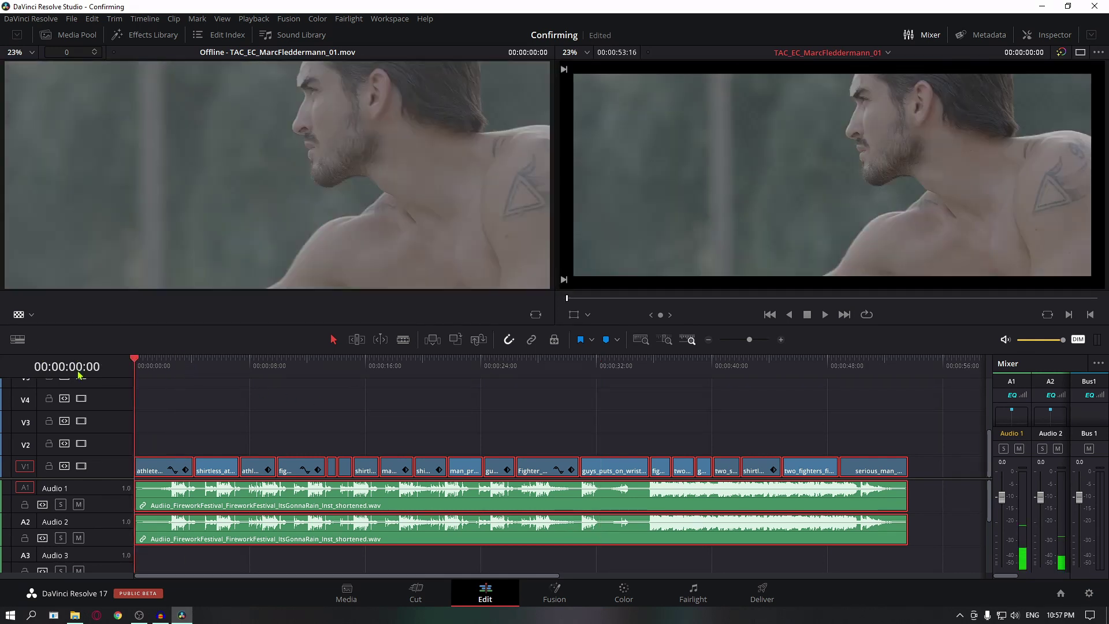
{"action": "mouse_move", "coordinate": [149, 372]}
{"action": "left_mouse_down"}
{"action": "mouse_move", "coordinate": [187, 374]}
{"action": "mouse_move", "coordinate": [104, 372]}
{"action": "left_mouse_up"}
{"action": "key", "text": "space"}
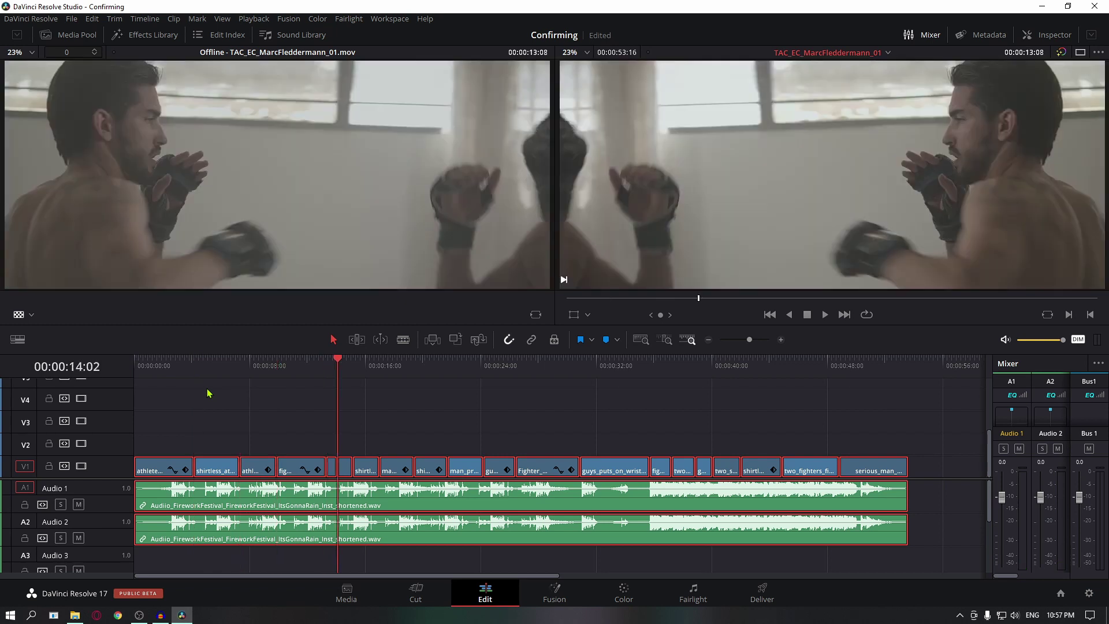
{"action": "key", "text": "space"}
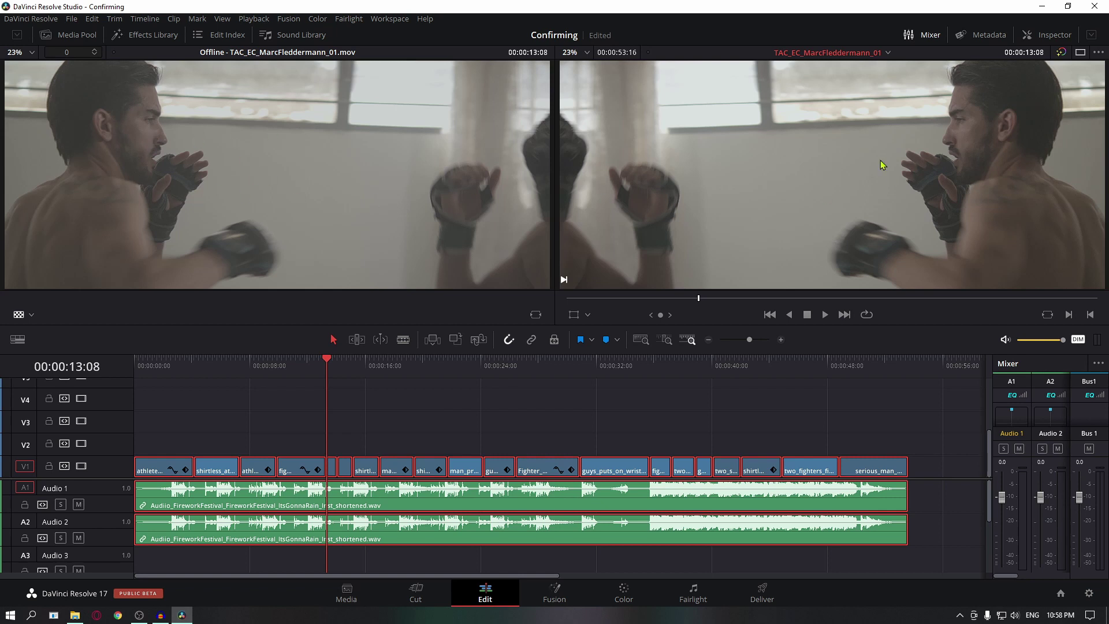
{"action": "left_click", "coordinate": [334, 471]}
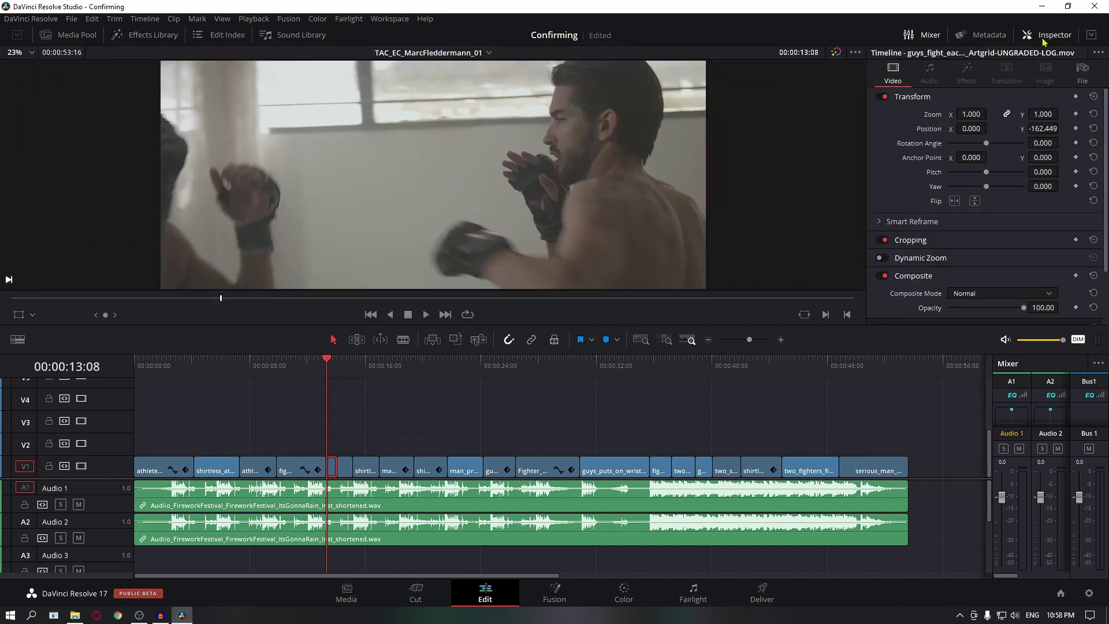
Step: Flip the selected boxing clip horizontally in the Inspector's Transform settings
{"action": "left_click", "coordinate": [1046, 35]}
{"action": "left_click", "coordinate": [954, 201]}
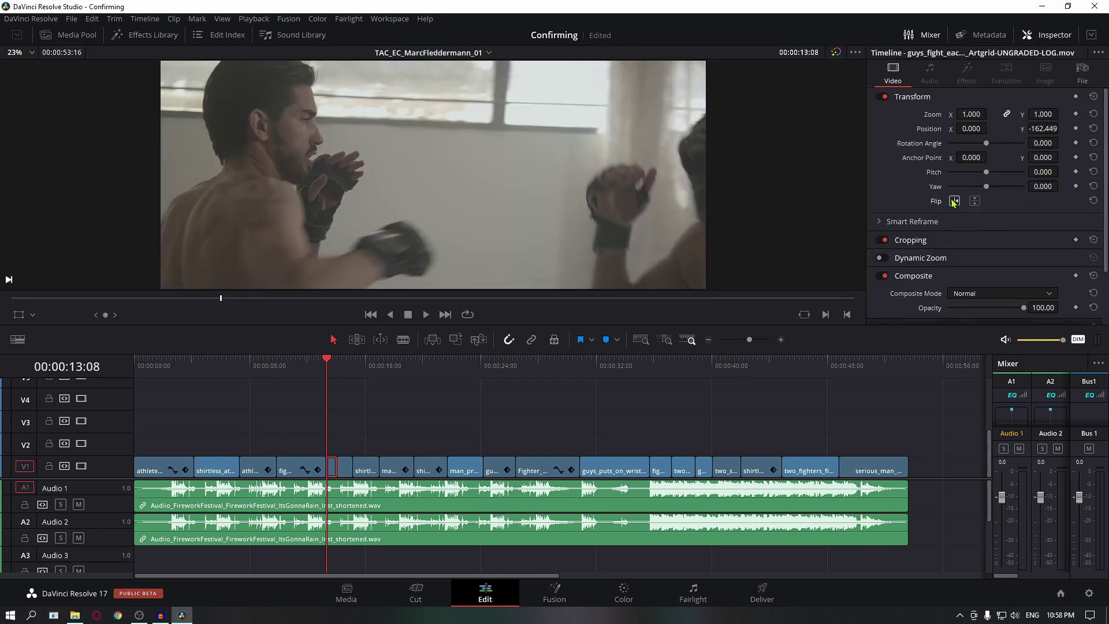
{"action": "left_click", "coordinate": [1028, 34]}
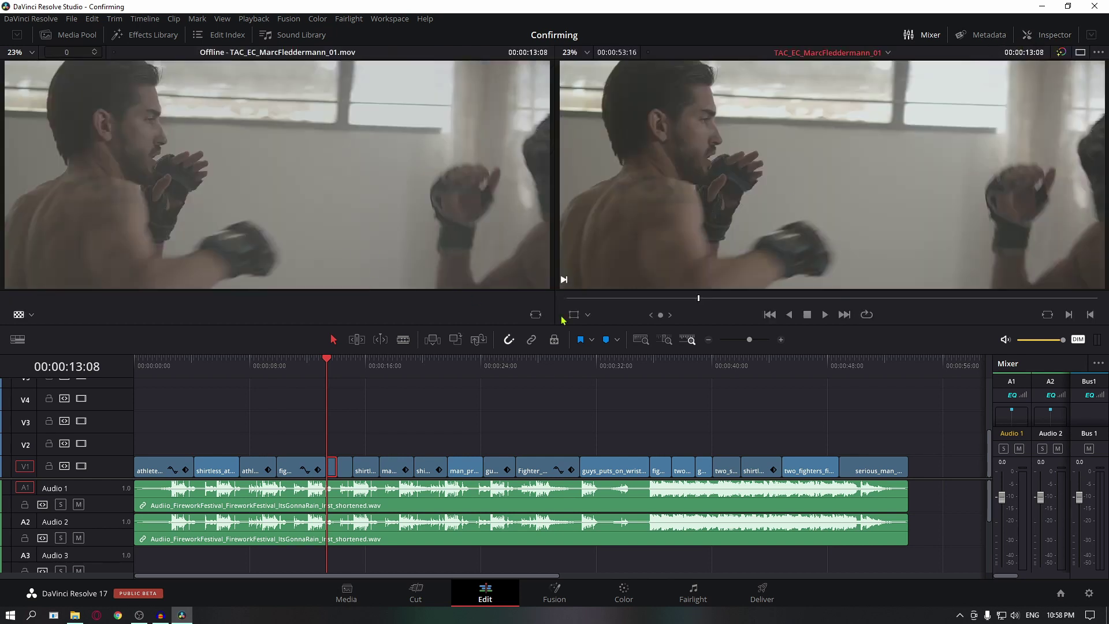
Step: Review later shots against the reference, settling on the close-up at 00:00:01:23
{"action": "left_click", "coordinate": [339, 364]}
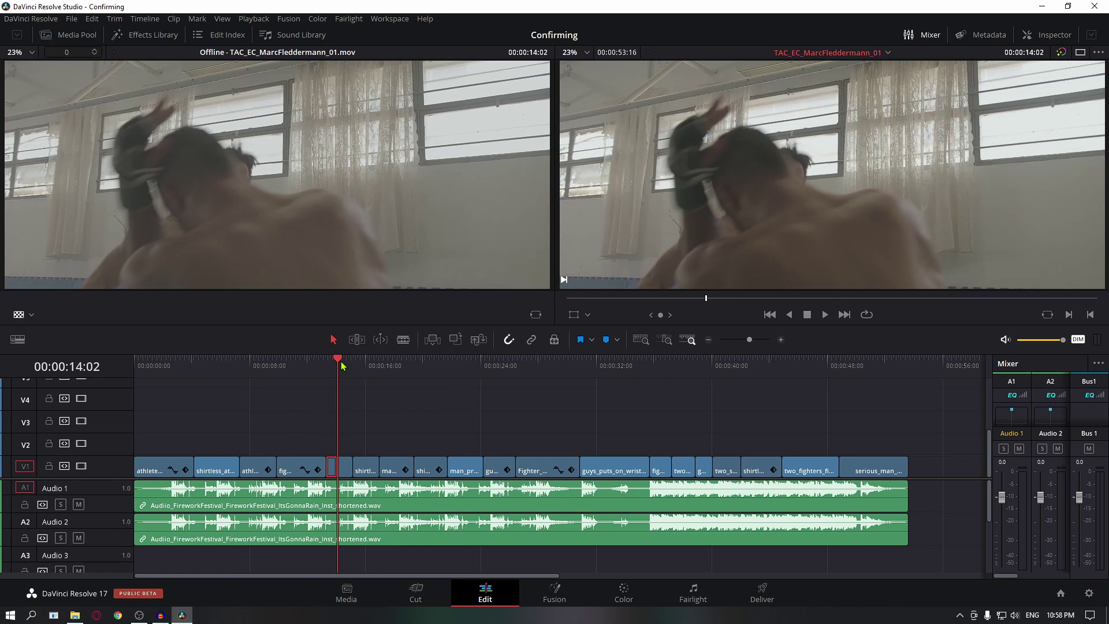
{"action": "key", "text": "space"}
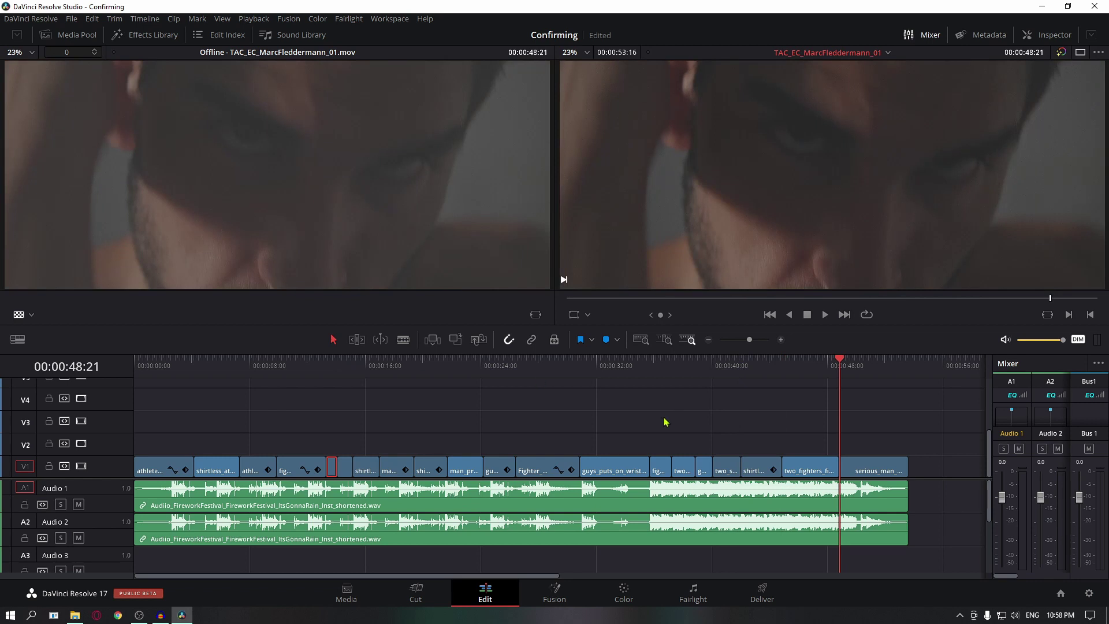
{"action": "left_click", "coordinate": [218, 373]}
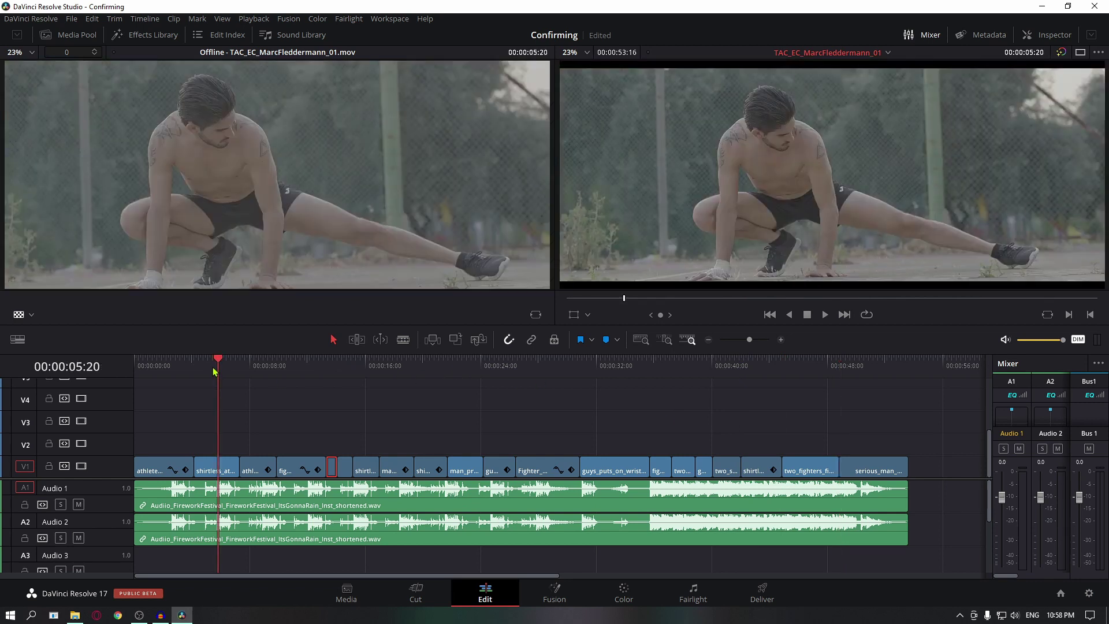
{"action": "left_click", "coordinate": [167, 371]}
{"action": "left_click_drag", "start_coordinate": [169, 370], "coordinate": [163, 370]}
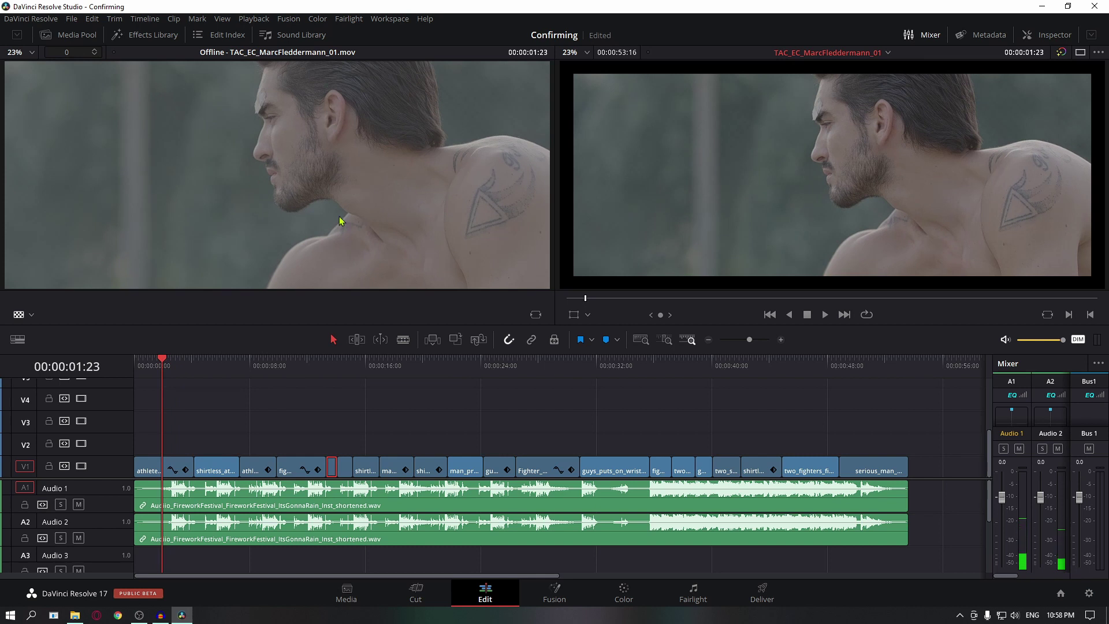
{"action": "scroll", "coordinate": [222, 193], "scroll_direction": "down", "scroll_amount": 1}
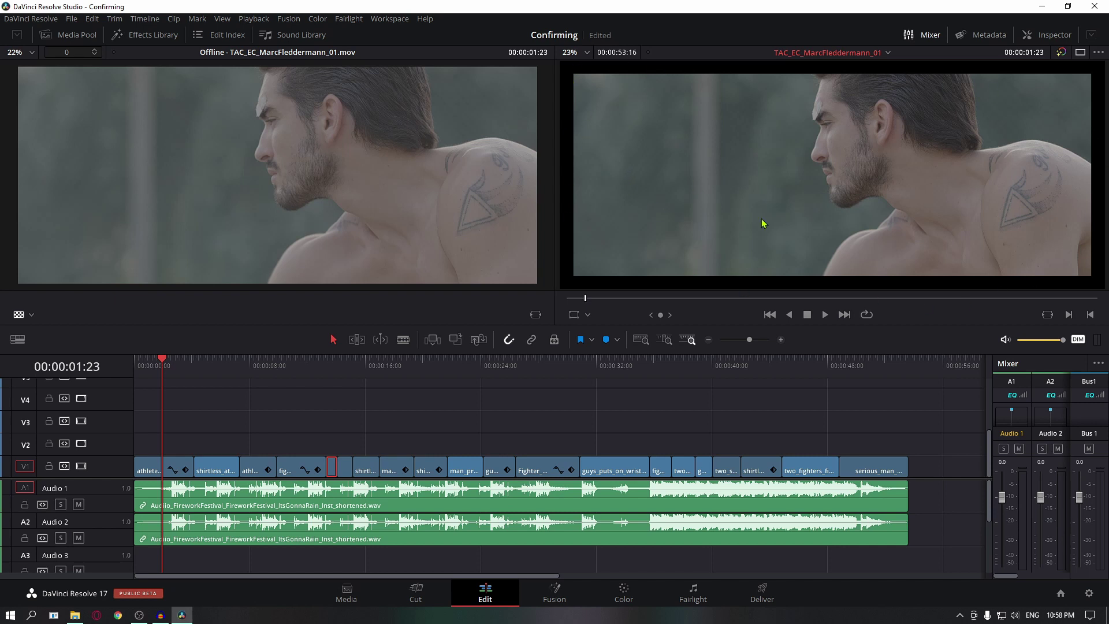
{"action": "scroll", "coordinate": [700, 147], "scroll_direction": "down", "scroll_amount": 1}
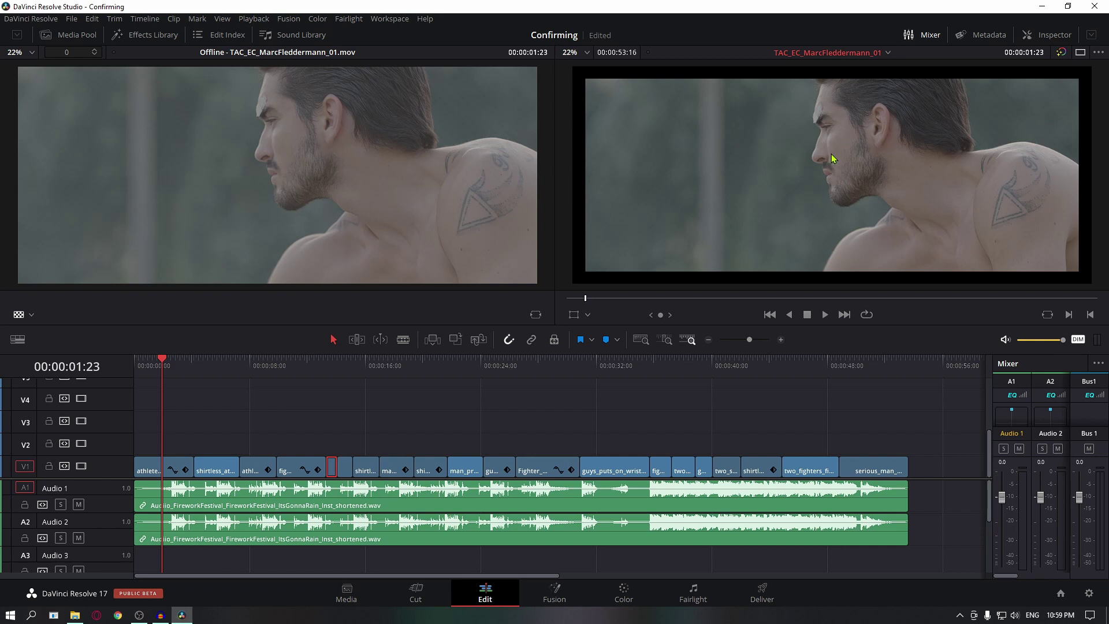
Step: Show the timeline as a Difference image against the offline reference, with the Inspector open
{"action": "right_click", "coordinate": [742, 177]}
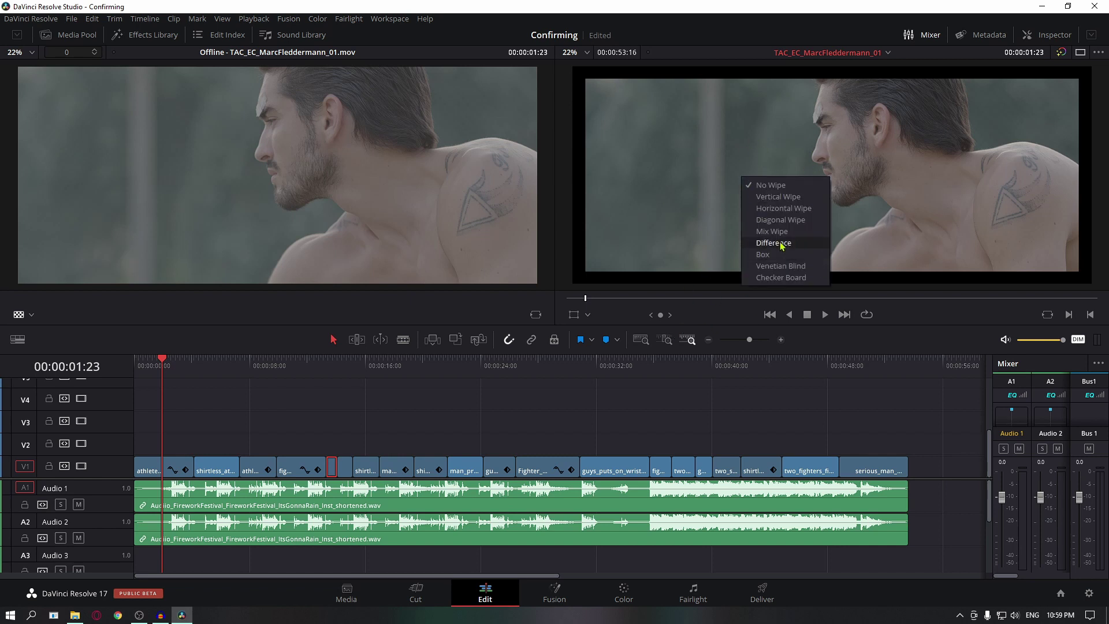
{"action": "left_click", "coordinate": [780, 243]}
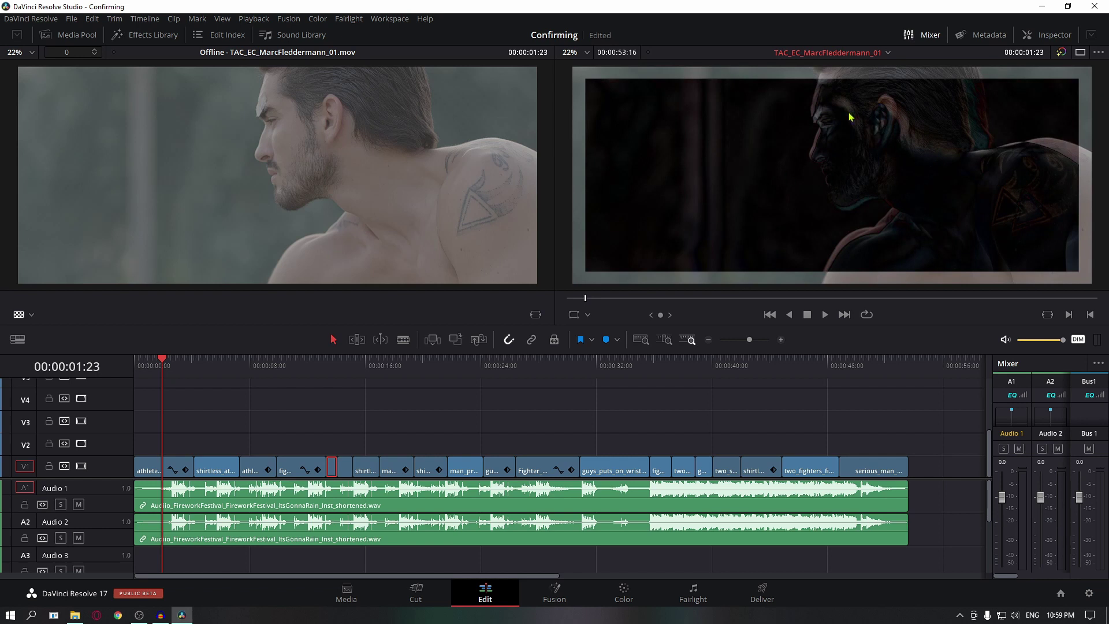
{"action": "left_click", "coordinate": [1047, 35]}
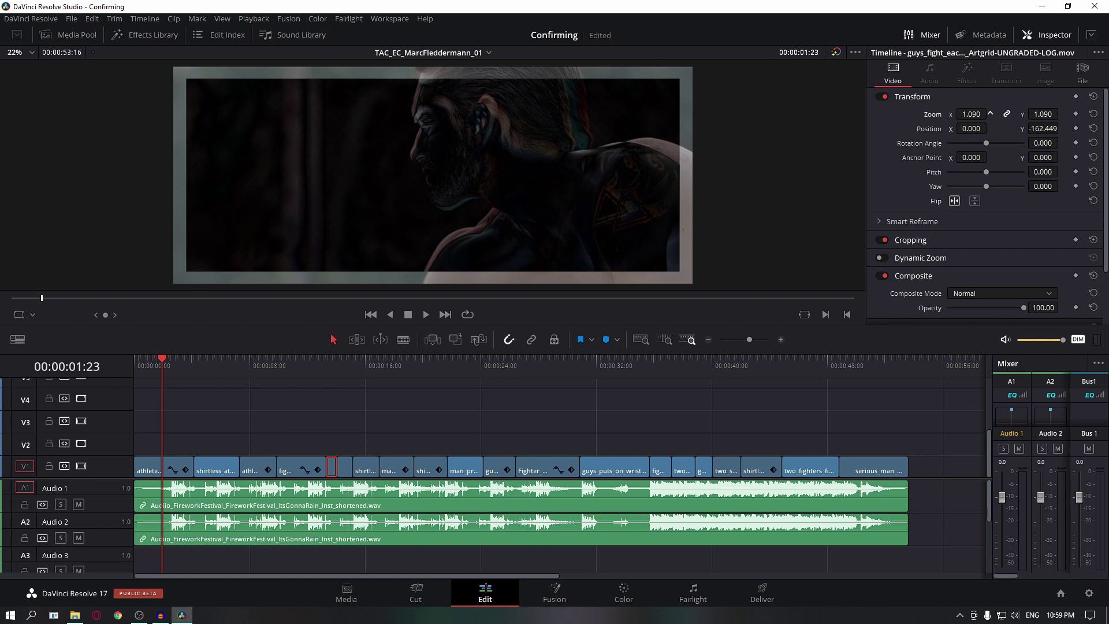
Step: Reset the fight clip's zoom to 1.000 and enlarge the first athlete clip to 1.070
{"action": "left_click_drag", "start_coordinate": [971, 114], "coordinate": [956, 114]}
{"action": "left_click", "coordinate": [1094, 114]}
{"action": "key", "text": "Down"}
{"action": "left_click", "coordinate": [169, 366]}
{"action": "left_click", "coordinate": [178, 466]}
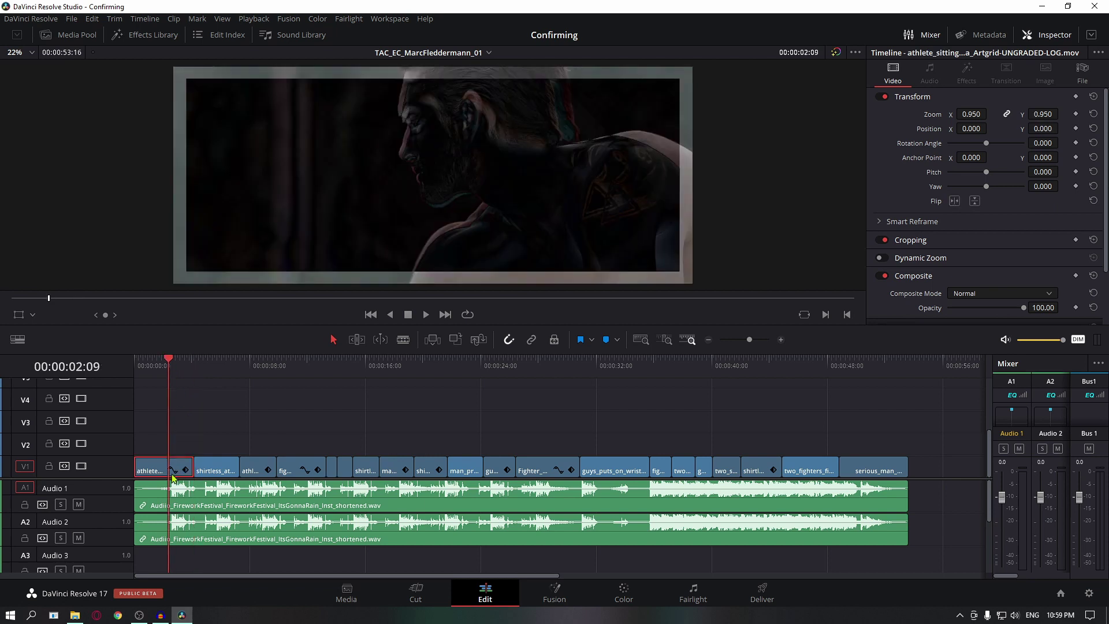
{"action": "left_click_drag", "start_coordinate": [970, 115], "coordinate": [990, 114]}
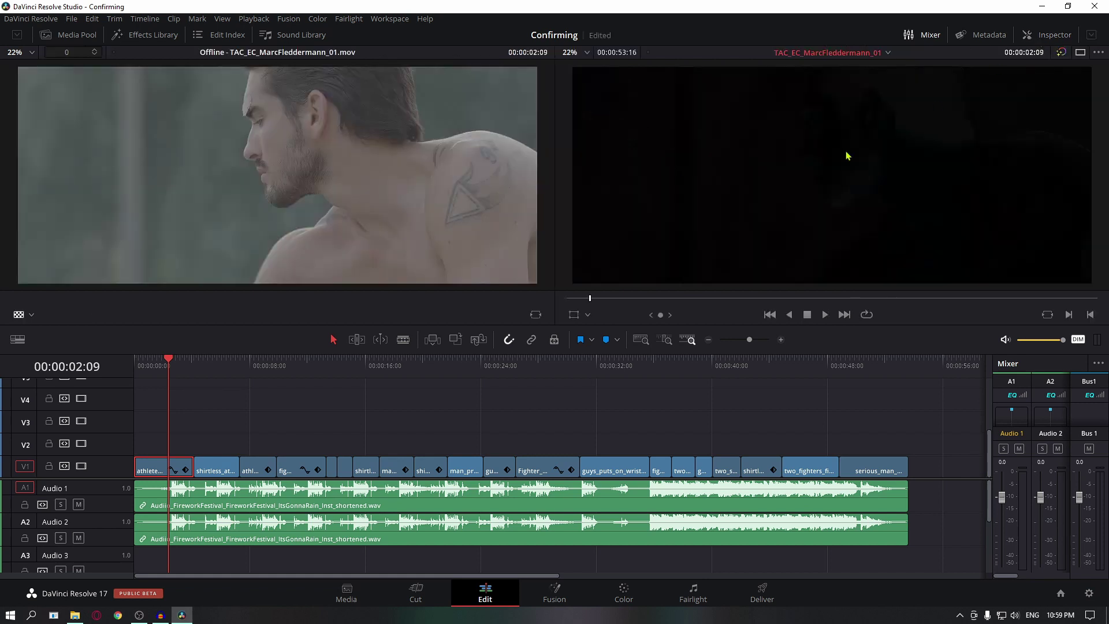
Step: Set the viewer wipe back to No Wipe and select the shirtless clip at 00:00:06:03
{"action": "left_click", "coordinate": [1038, 39]}
{"action": "right_click", "coordinate": [739, 161]}
{"action": "left_click", "coordinate": [761, 172]}
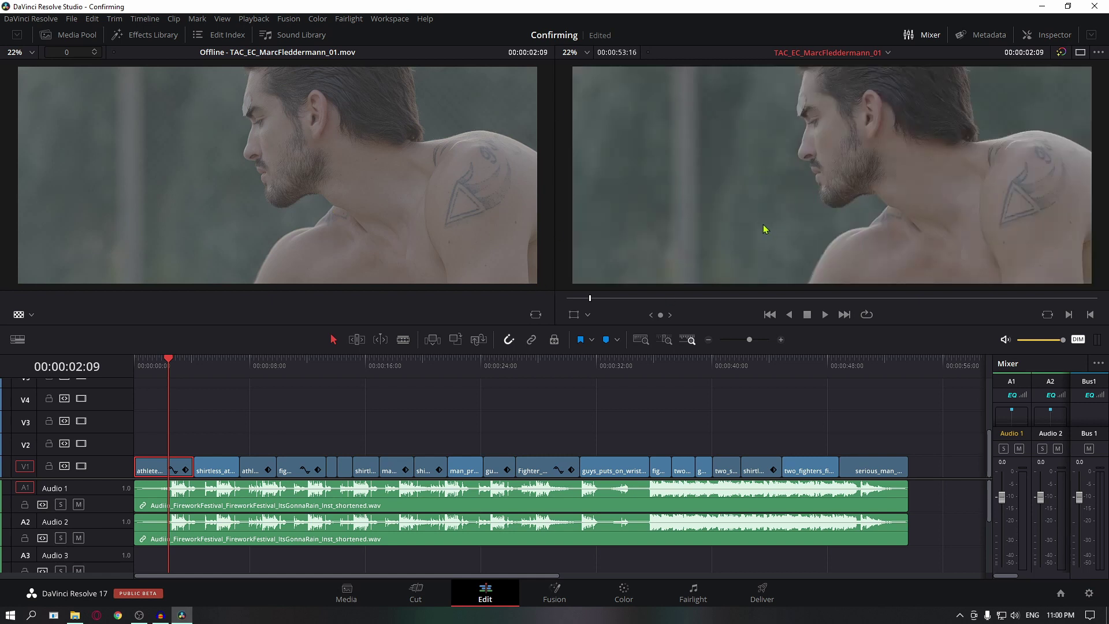
{"action": "left_click", "coordinate": [1040, 38]}
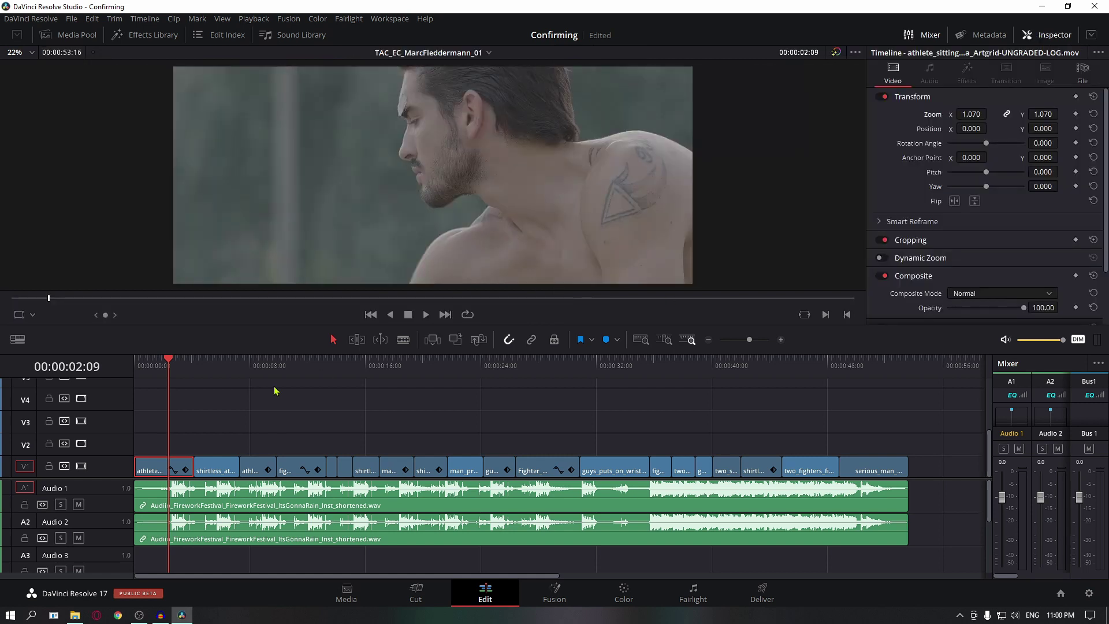
{"action": "left_click", "coordinate": [223, 370]}
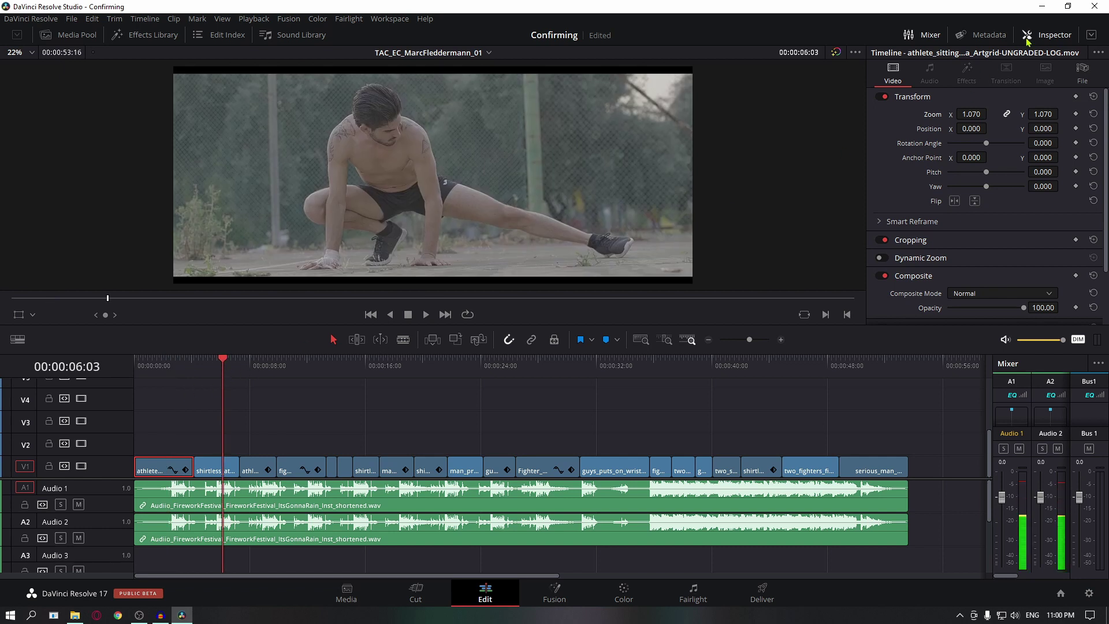
{"action": "left_click", "coordinate": [1040, 35]}
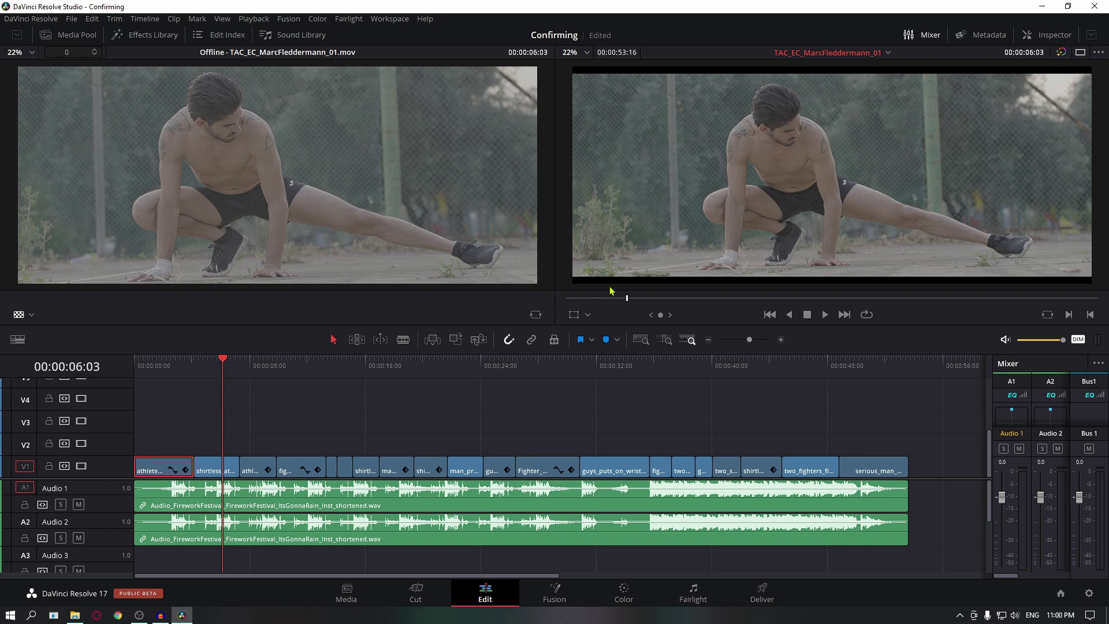
{"action": "left_click", "coordinate": [221, 470]}
Step: Using a Difference wipe, set the shirtless clip to zoom 1.120 and horizontal position 2, saving the project
{"action": "right_click", "coordinate": [797, 124]}
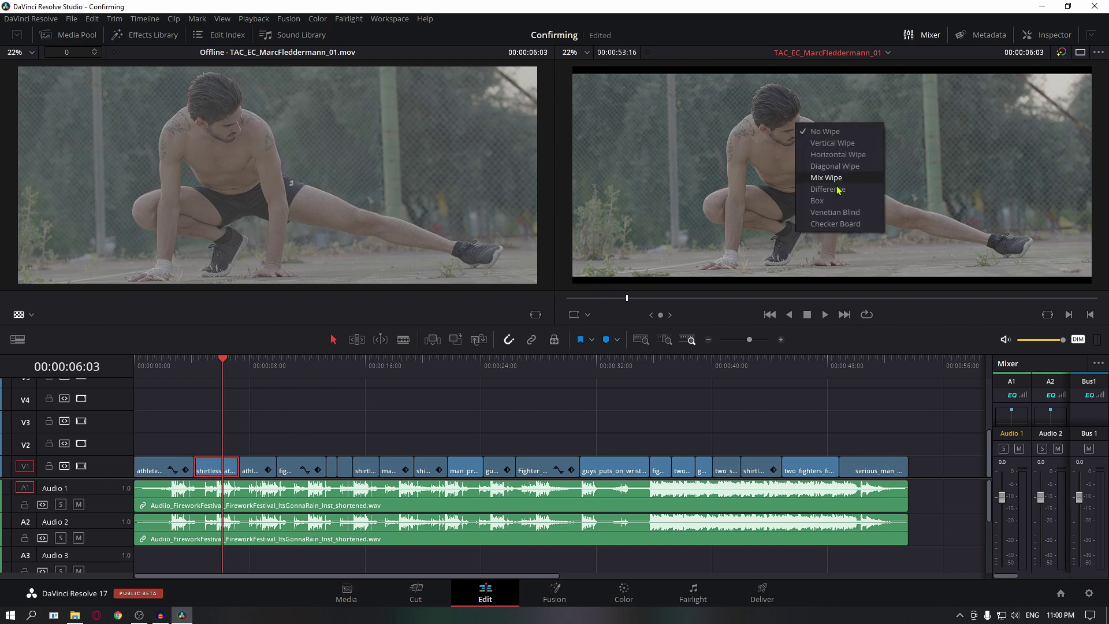
{"action": "left_click", "coordinate": [831, 191]}
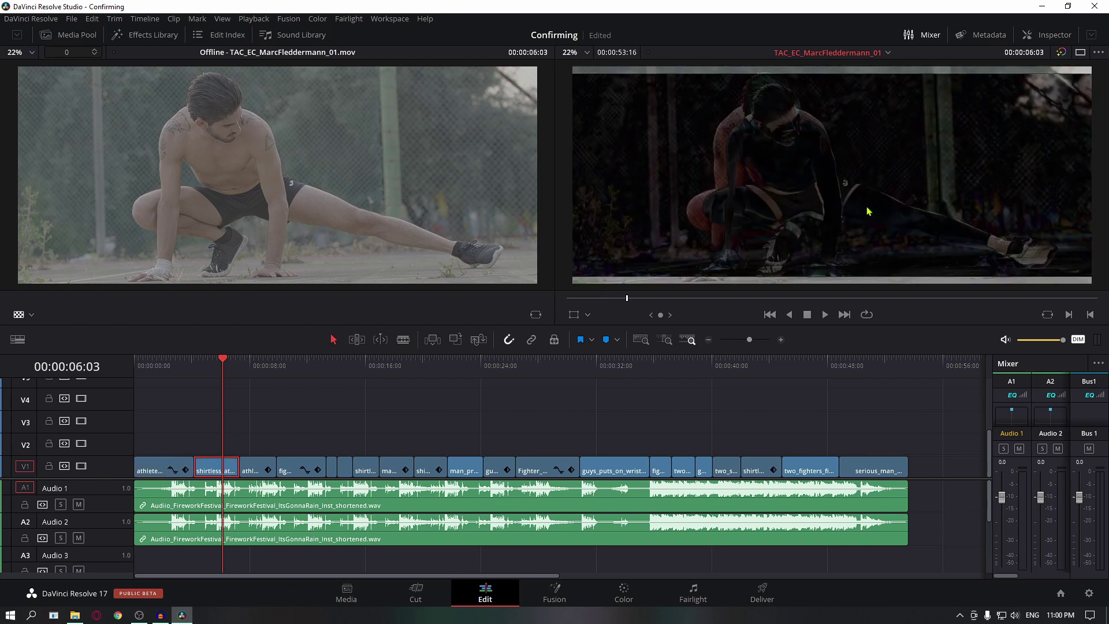
{"action": "left_click", "coordinate": [1027, 35]}
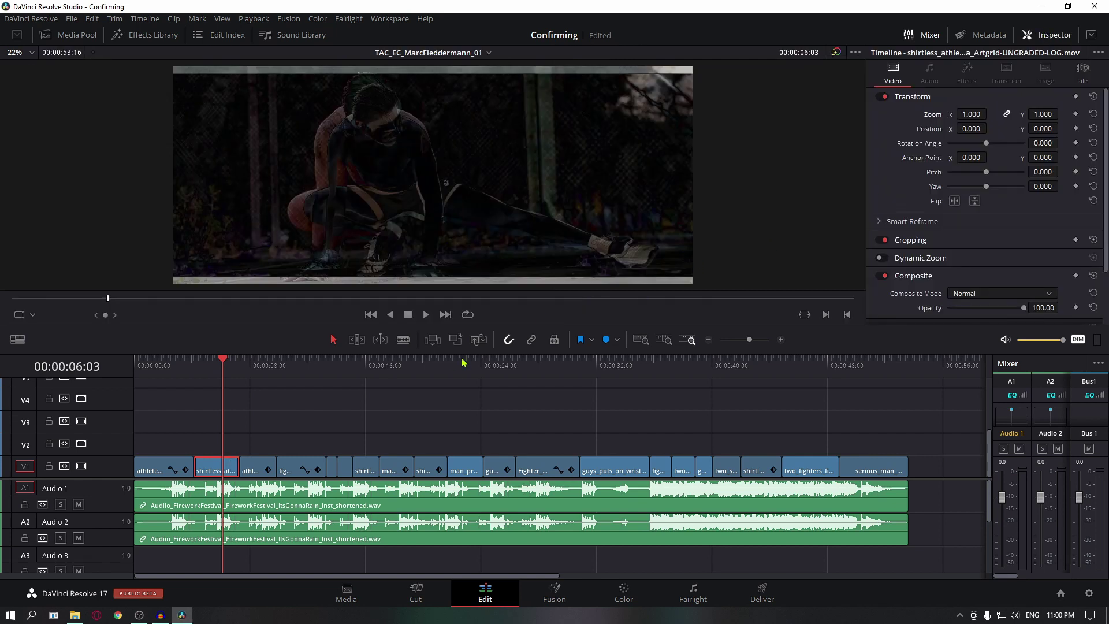
{"action": "left_click_drag", "start_coordinate": [976, 114], "coordinate": [990, 114]}
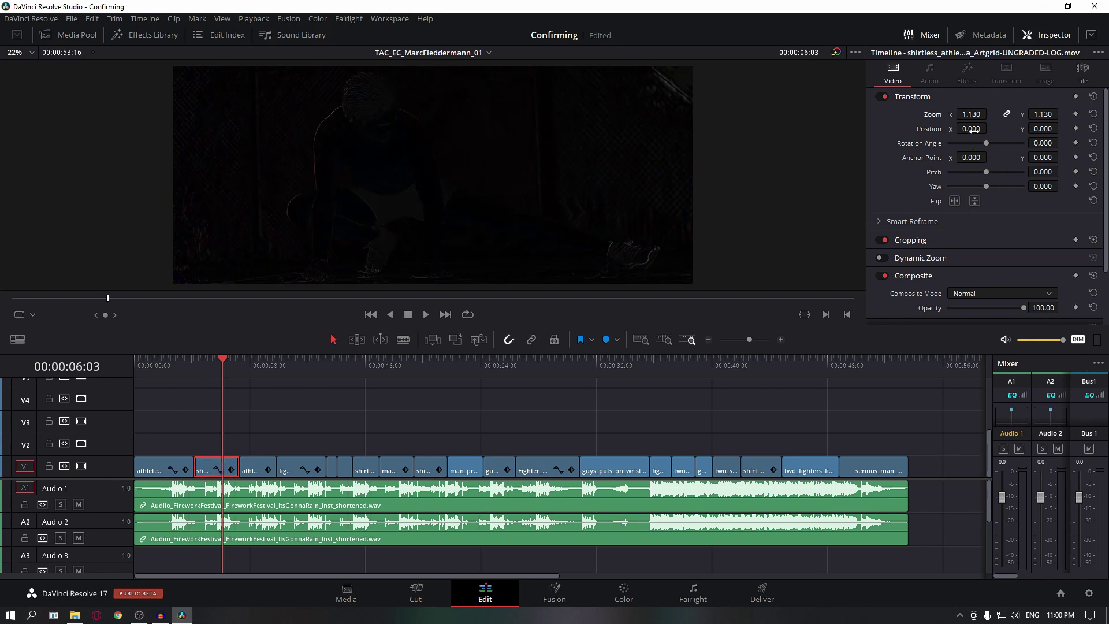
{"action": "key", "text": "ctrl+s"}
{"action": "left_click_drag", "start_coordinate": [974, 131], "coordinate": [1011, 128]}
{"action": "key", "text": "ctrl+s"}
{"action": "left_click_drag", "start_coordinate": [971, 114], "coordinate": [990, 114]}
Step: Settle the athlete clip at 00:00:08:10 back at zoom 1.070
{"action": "left_click", "coordinate": [255, 365]}
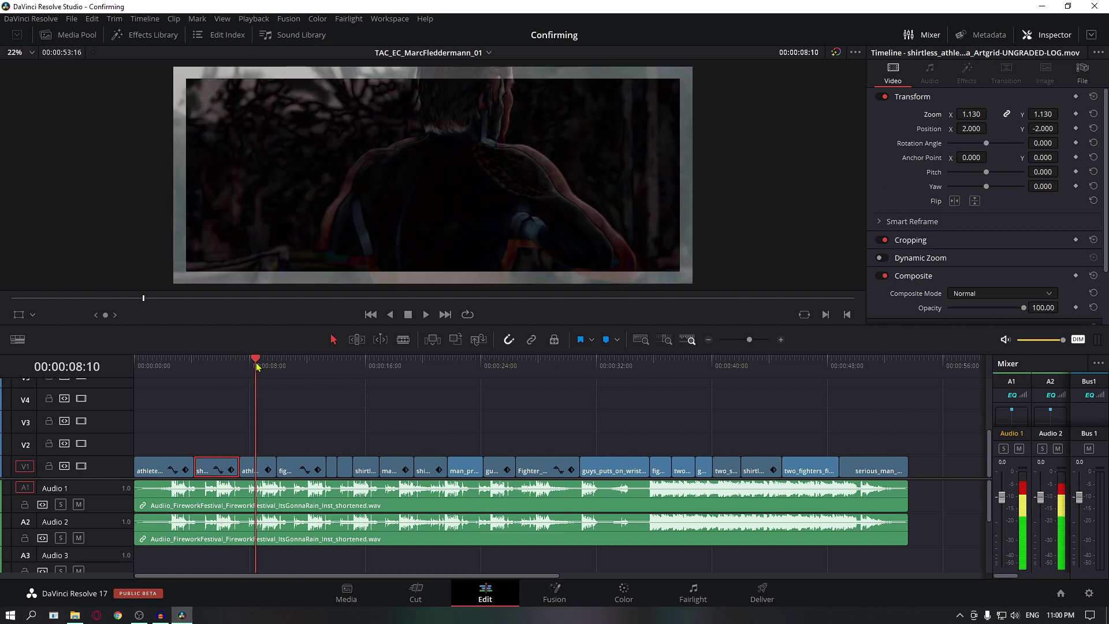
{"action": "left_click_drag", "start_coordinate": [991, 114], "coordinate": [990, 113]}
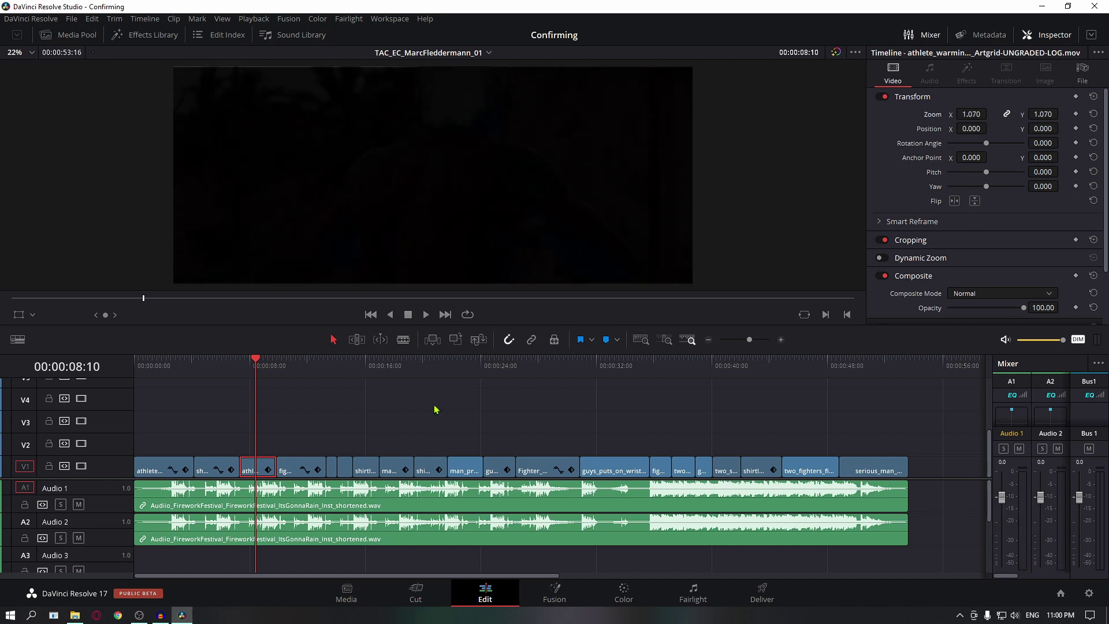
{"action": "left_click", "coordinate": [303, 371]}
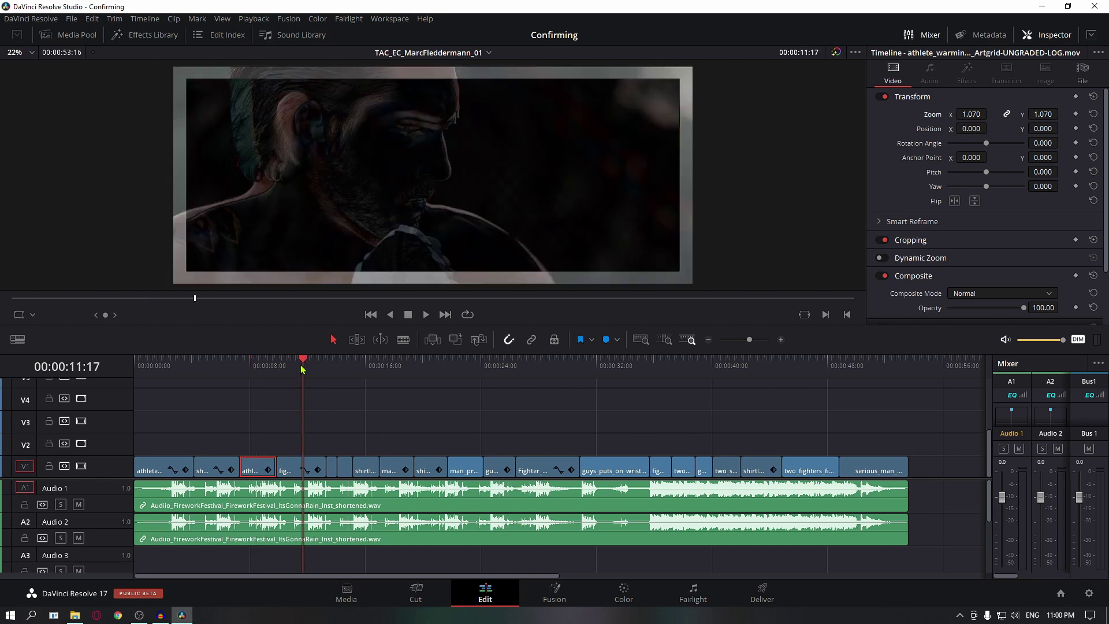
{"action": "left_click", "coordinate": [301, 369]}
{"action": "left_click_drag", "start_coordinate": [991, 114], "coordinate": [991, 113]}
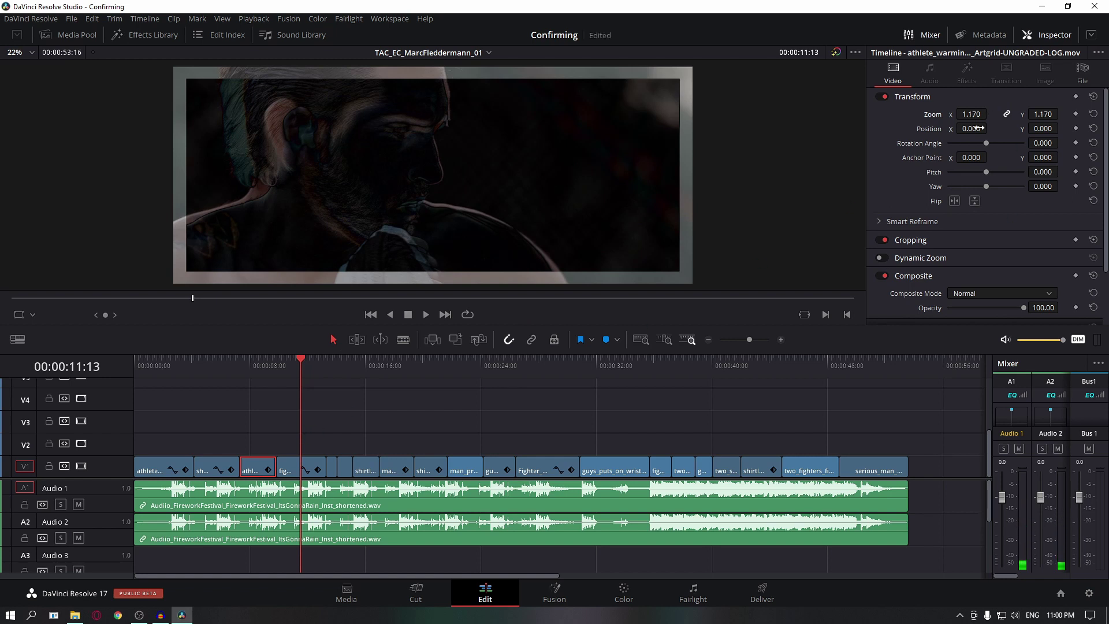
{"action": "left_click", "coordinate": [258, 369]}
{"action": "left_click_drag", "start_coordinate": [968, 115], "coordinate": [990, 114]}
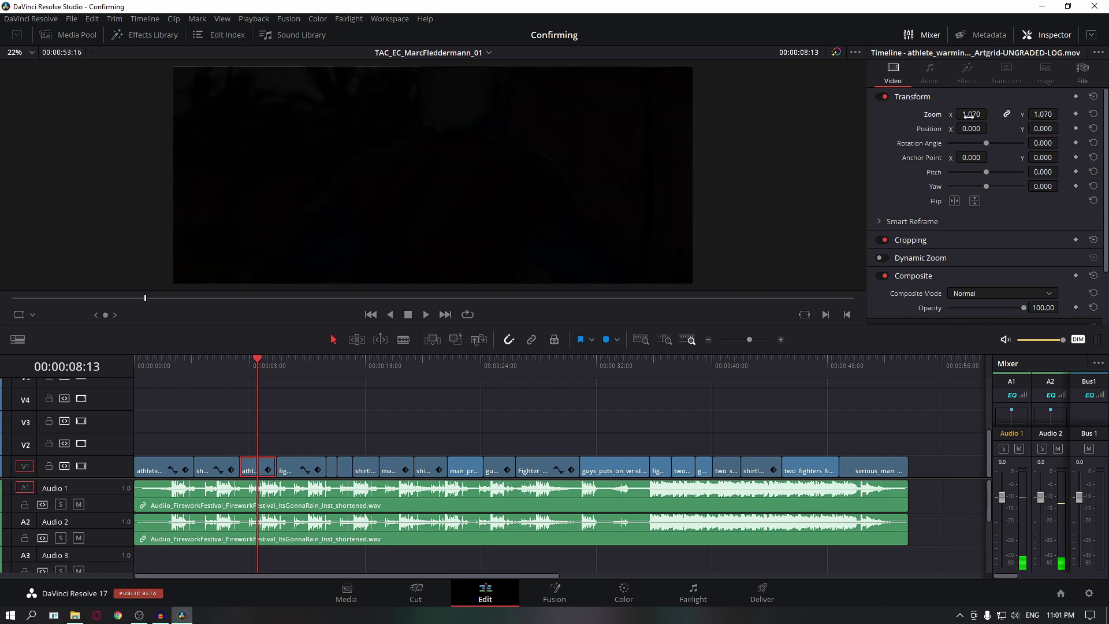
Step: Scale the fighter clip up to 1.070 and scrub the following clips to review them
{"action": "left_click", "coordinate": [299, 368]}
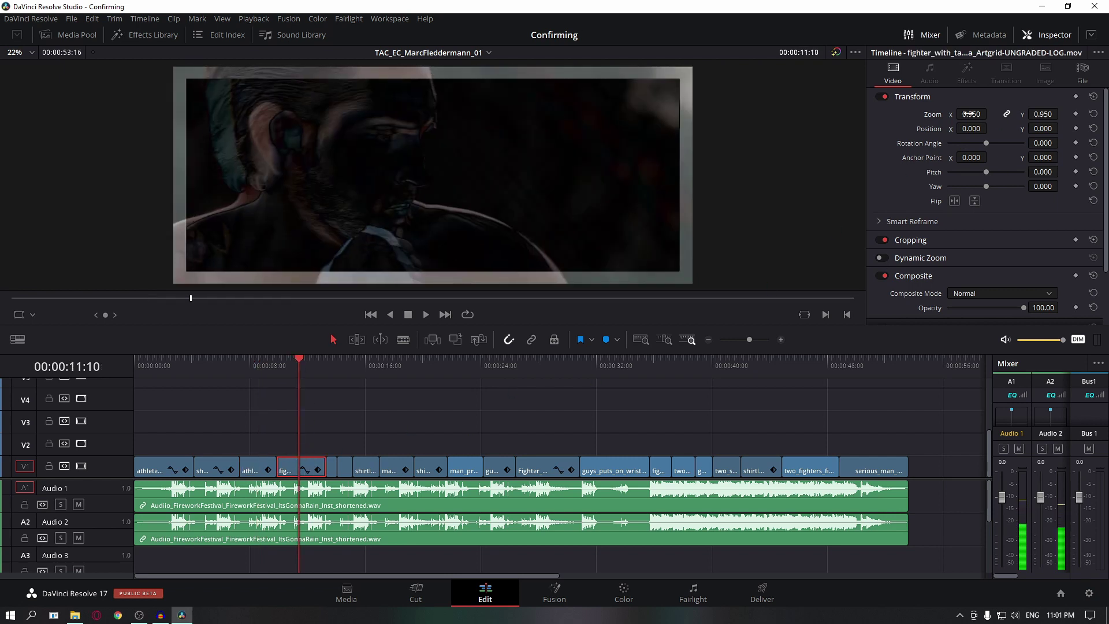
{"action": "left_click_drag", "start_coordinate": [973, 114], "coordinate": [996, 114]}
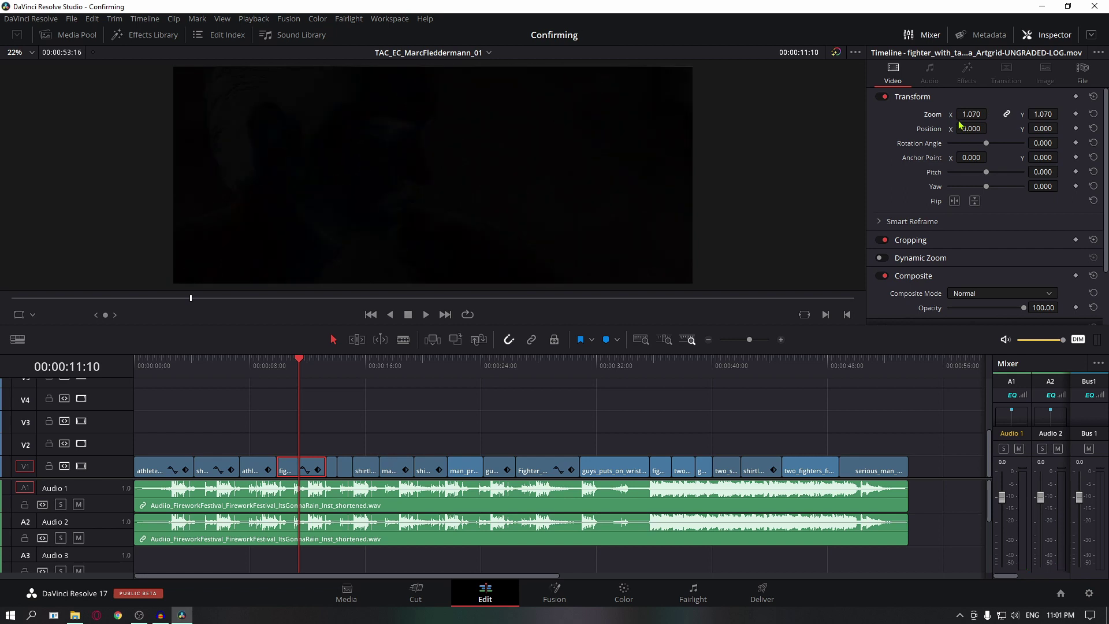
{"action": "left_click", "coordinate": [338, 368]}
{"action": "mouse_move", "coordinate": [339, 370]}
{"action": "left_mouse_down"}
{"action": "mouse_move", "coordinate": [451, 419]}
{"action": "mouse_move", "coordinate": [755, 431]}
{"action": "mouse_move", "coordinate": [741, 451]}
{"action": "left_mouse_up"}
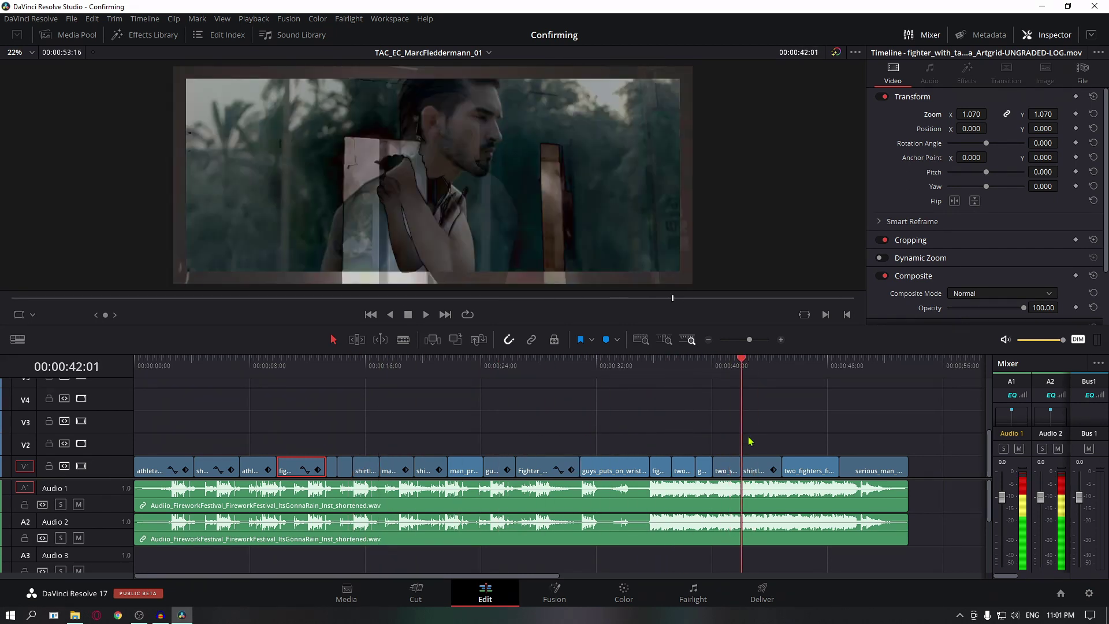
Step: Show the offline reference beside the timeline output and scrub the early clips to compare
{"action": "left_click", "coordinate": [1049, 34]}
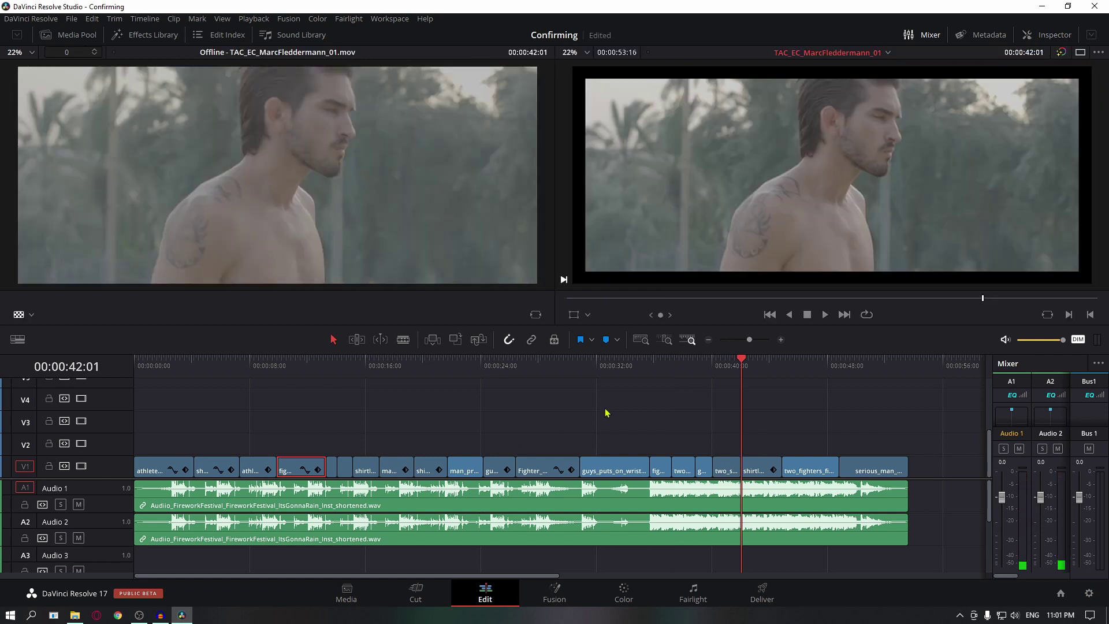
{"action": "left_click", "coordinate": [610, 366]}
{"action": "mouse_move", "coordinate": [527, 368]}
{"action": "left_mouse_down"}
{"action": "mouse_move", "coordinate": [280, 405]}
{"action": "mouse_move", "coordinate": [595, 422]}
{"action": "left_mouse_up"}
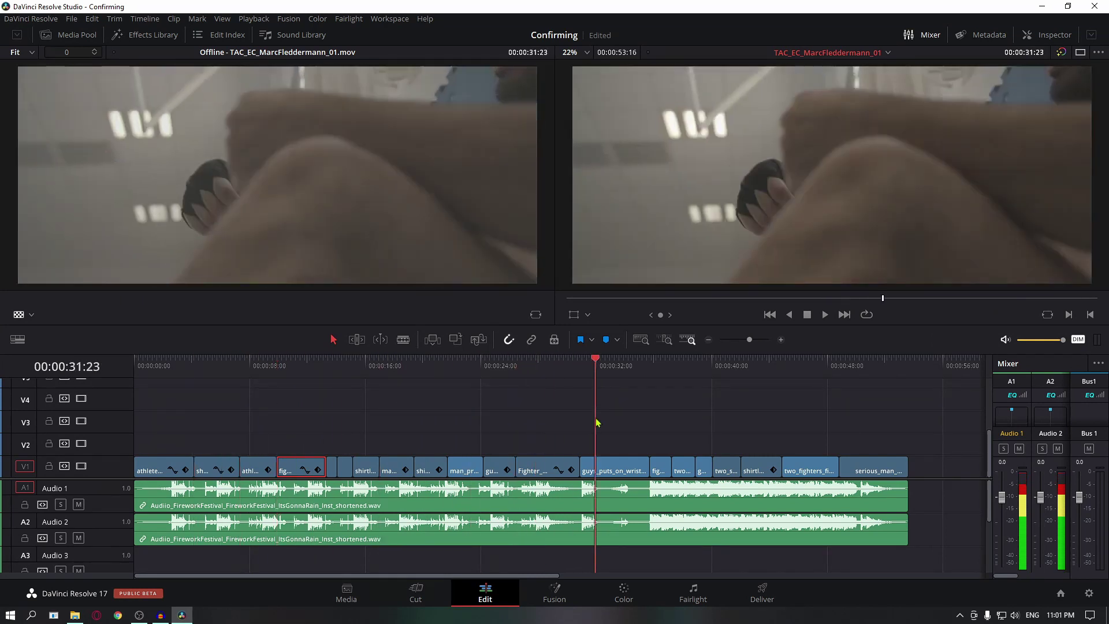
Step: Check the clip thumbnails on the Color page, then return to the Edit page
{"action": "left_click", "coordinate": [621, 597]}
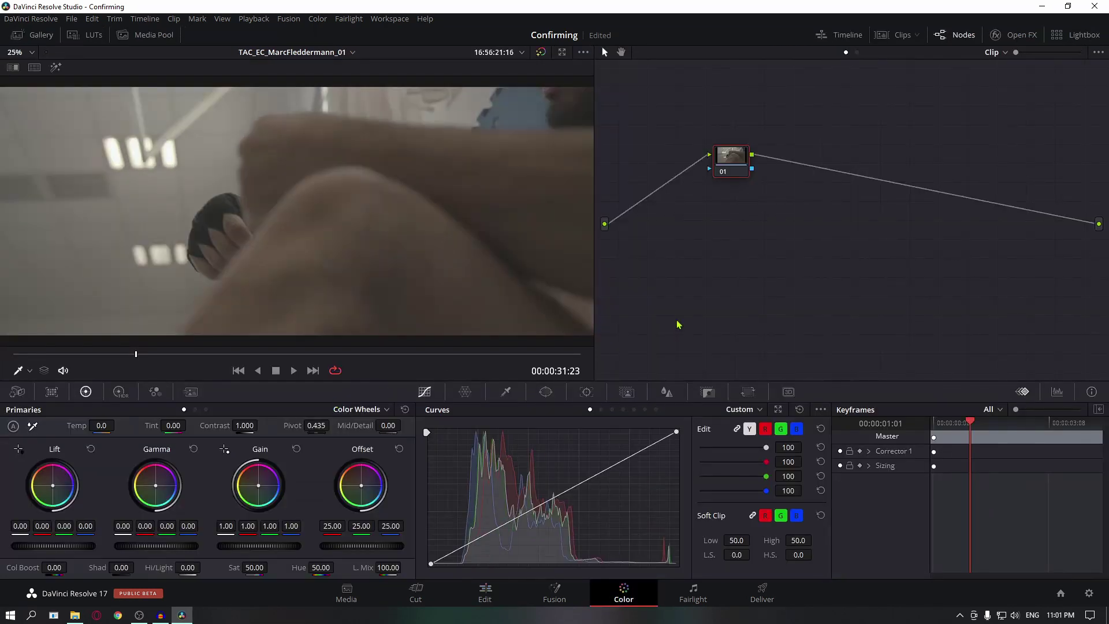
{"action": "left_click", "coordinate": [887, 30]}
{"action": "key", "text": "Up"}
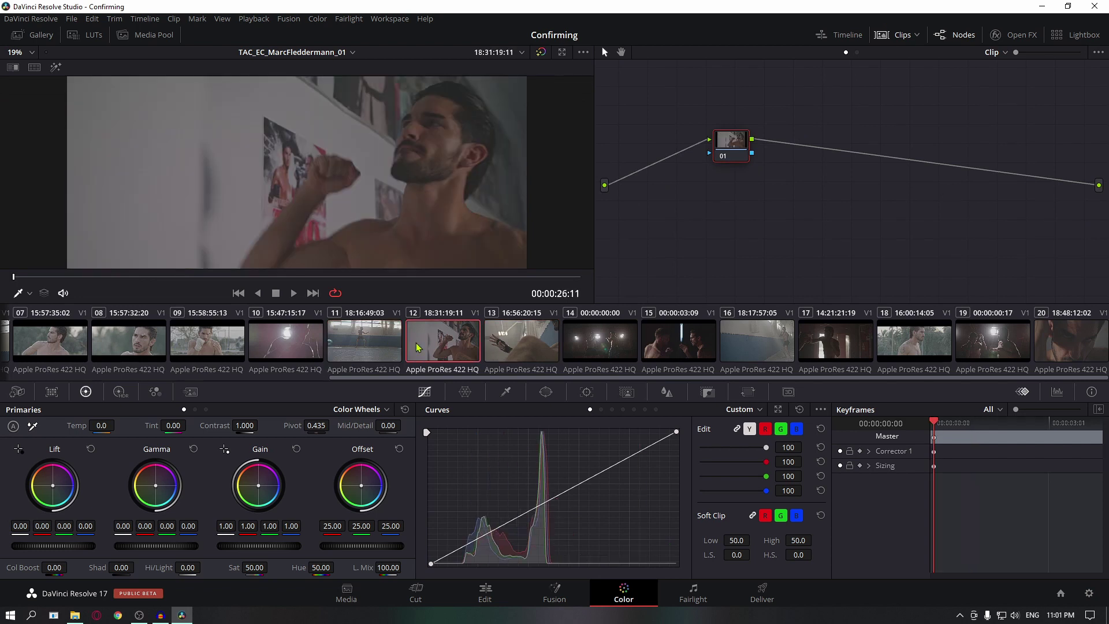
{"action": "left_click", "coordinate": [895, 34]}
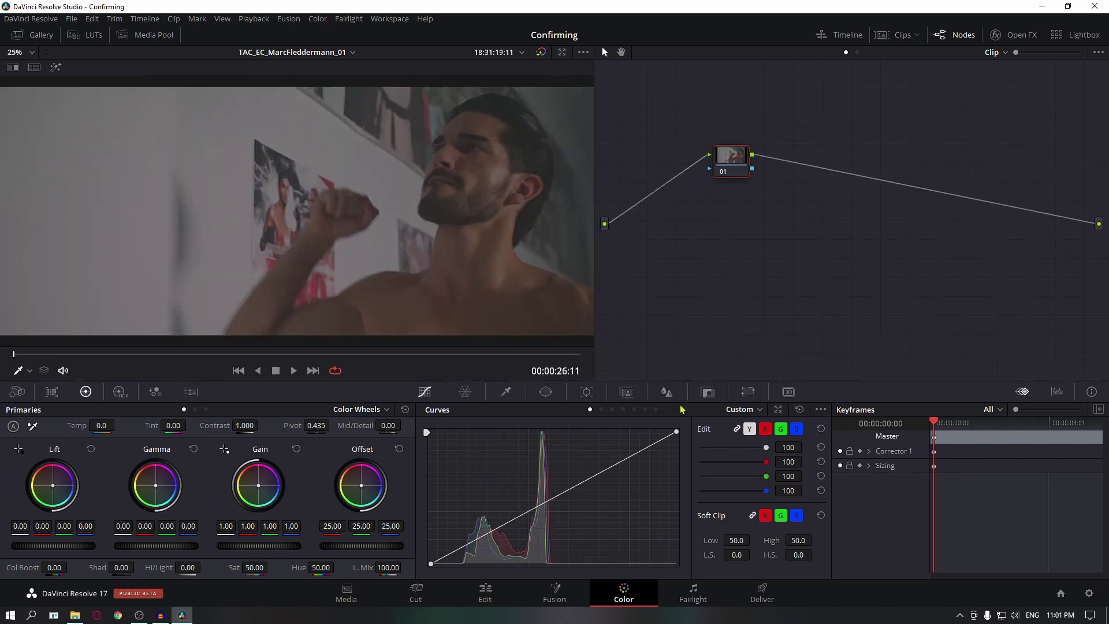
{"action": "left_click", "coordinate": [469, 597]}
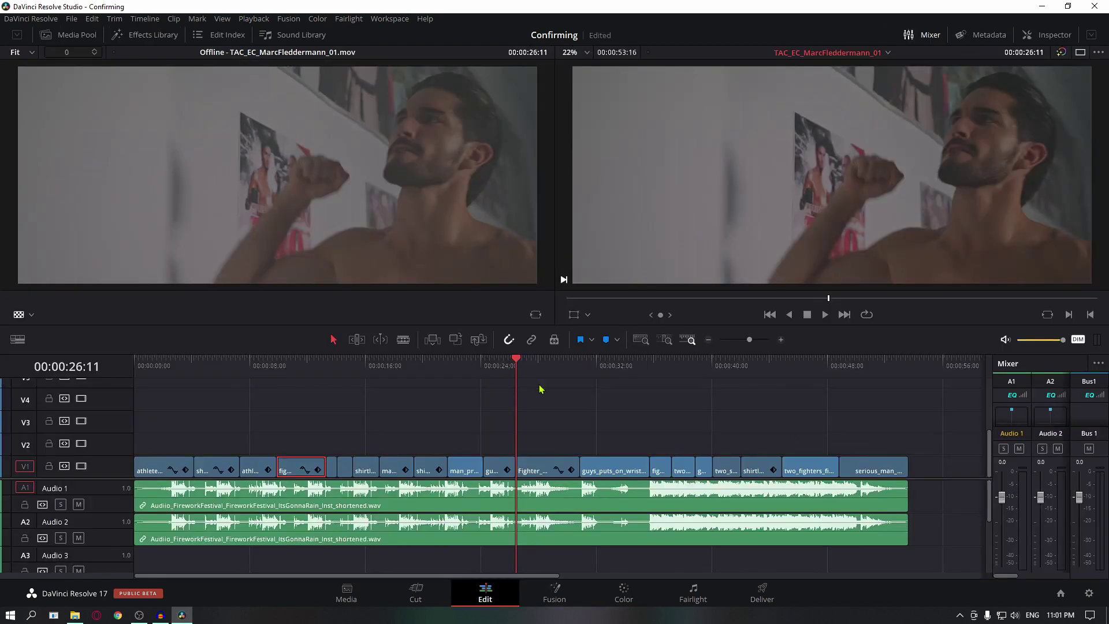
Step: Select every clip on track V1 and scrub the timeline to 00:00:27:09
{"action": "left_click", "coordinate": [60, 38]}
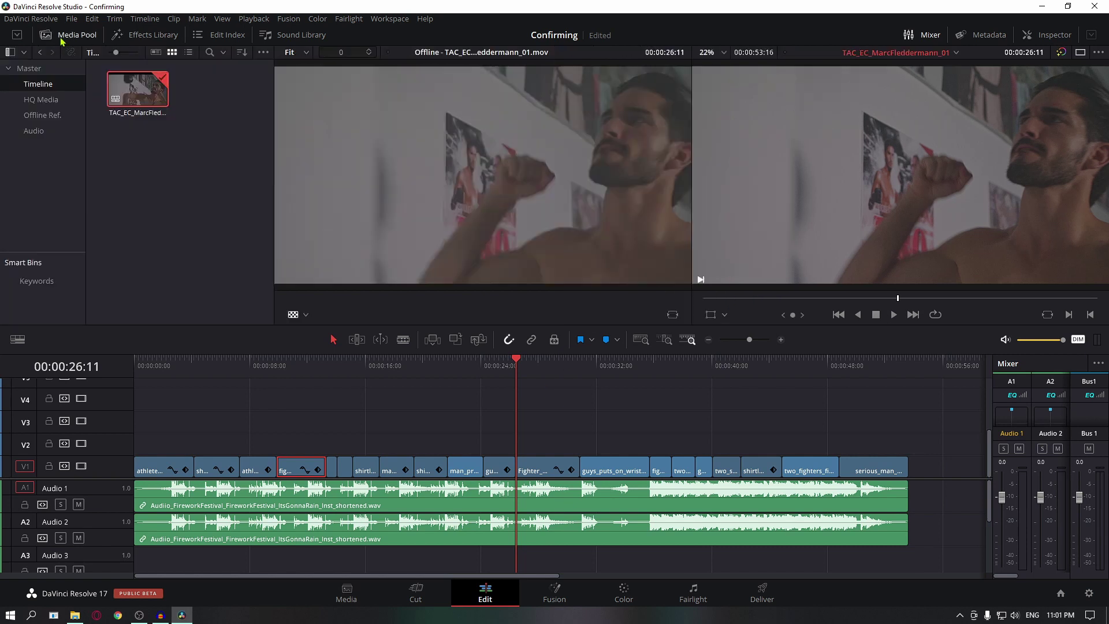
{"action": "left_click", "coordinate": [69, 37]}
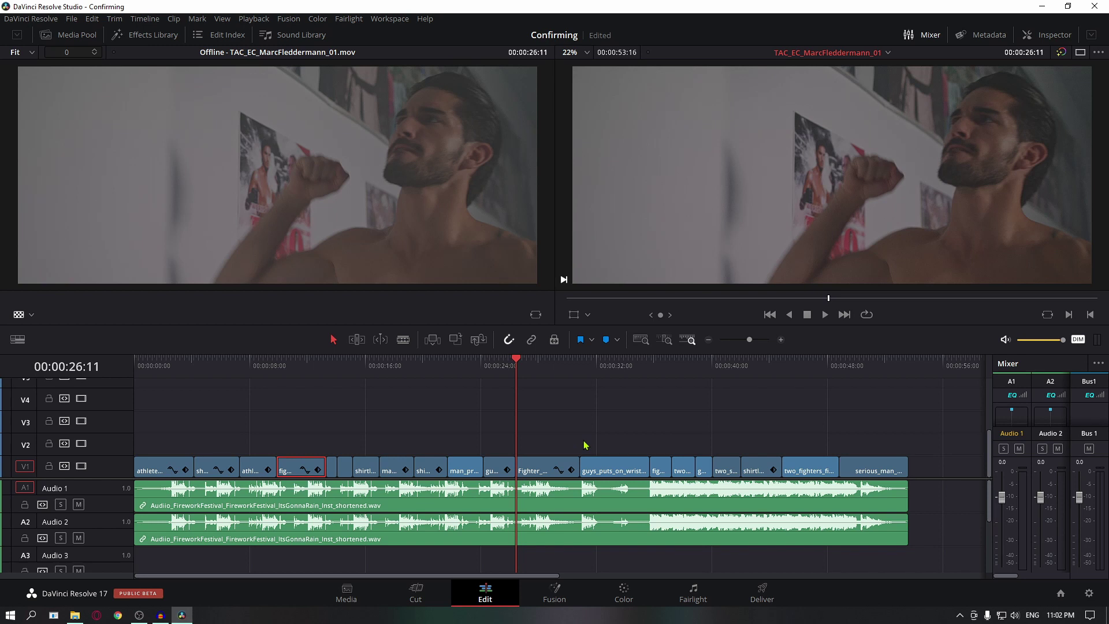
{"action": "left_click_drag", "start_coordinate": [179, 416], "coordinate": [868, 467]}
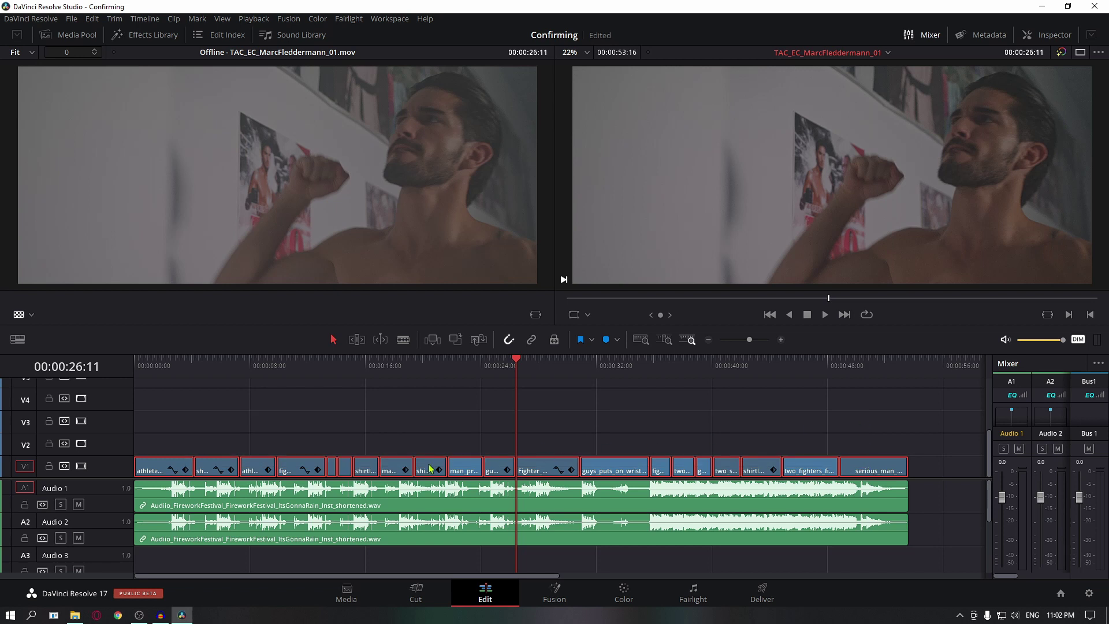
{"action": "left_click_drag", "start_coordinate": [198, 376], "coordinate": [360, 391]}
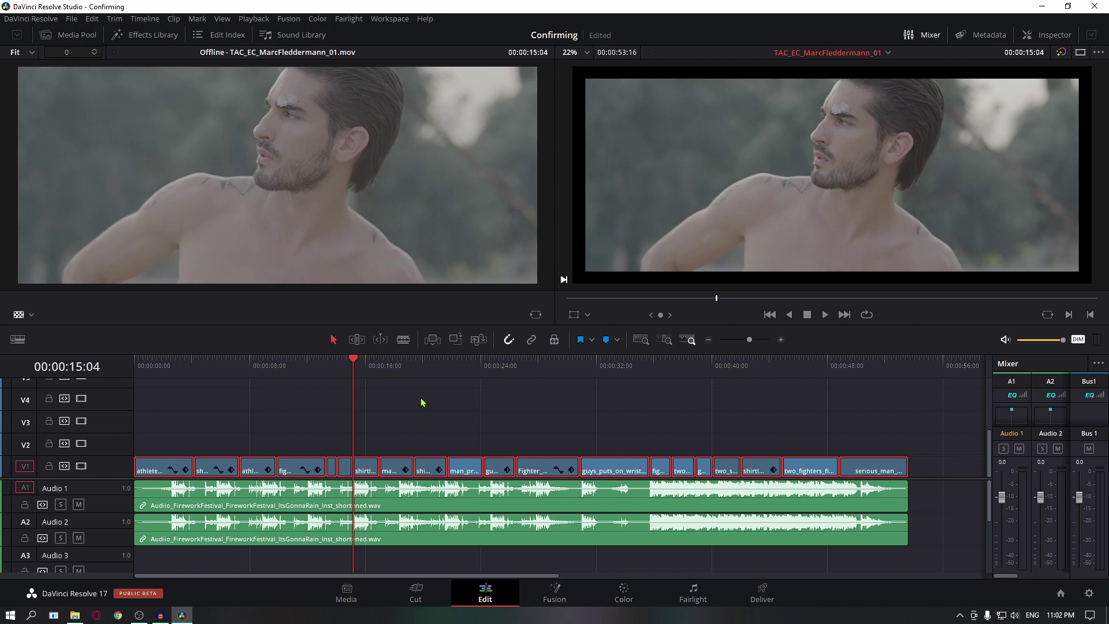
{"action": "left_click", "coordinate": [530, 363]}
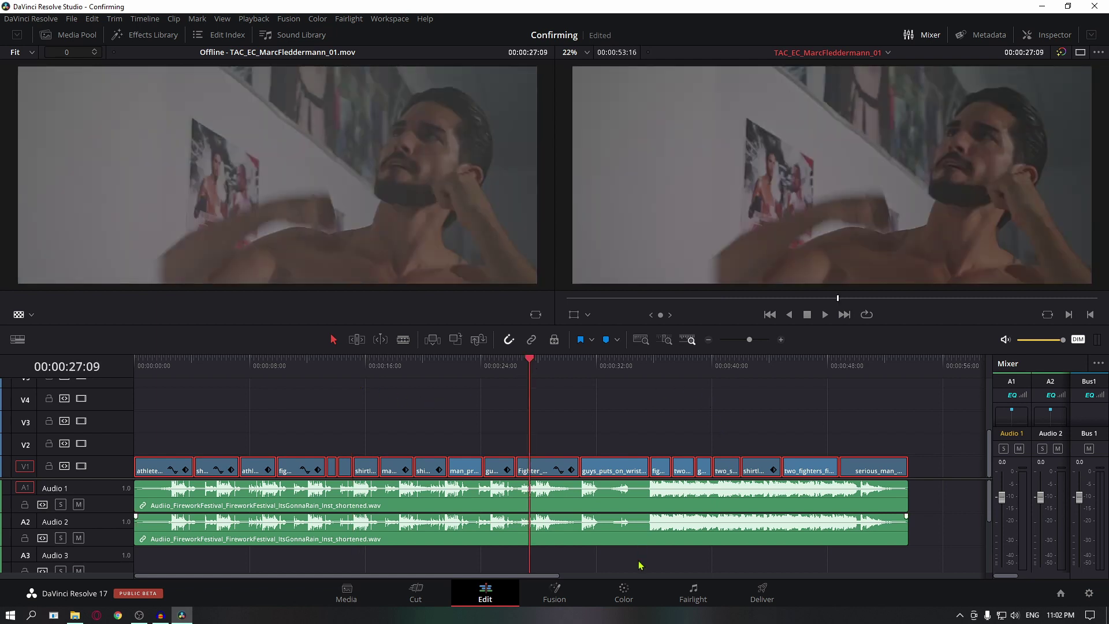
Step: On the Deliver page, set the render to QuickTime with the DNxHR 444 10-bit codec
{"action": "left_click", "coordinate": [625, 595]}
{"action": "left_click", "coordinate": [762, 594]}
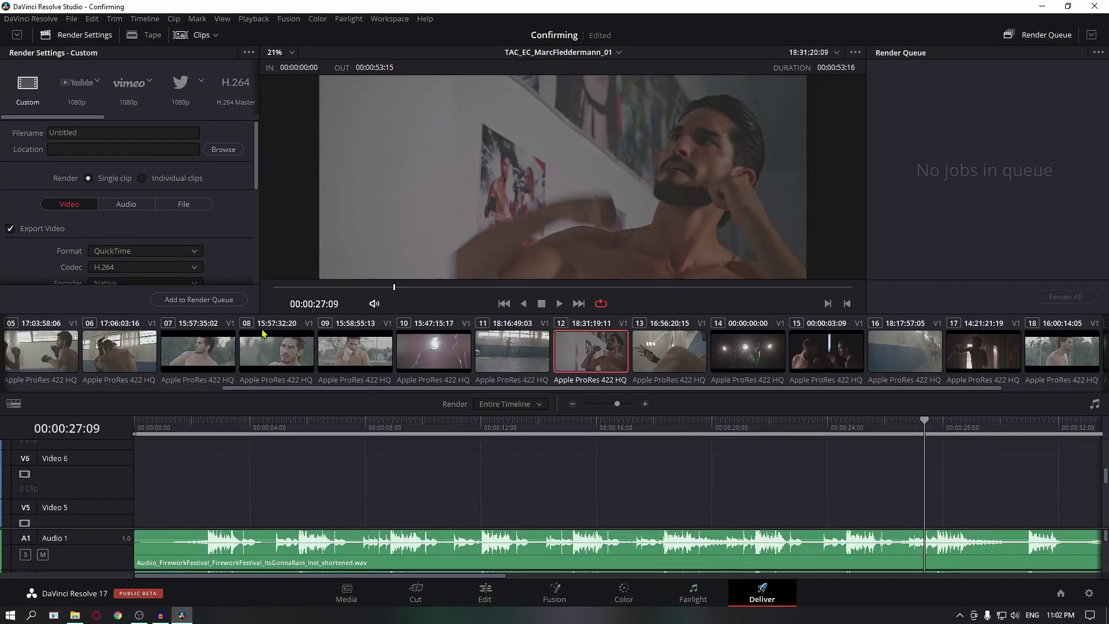
{"action": "scroll", "coordinate": [236, 242], "scroll_direction": "down", "scroll_amount": 3}
{"action": "left_click", "coordinate": [179, 183]}
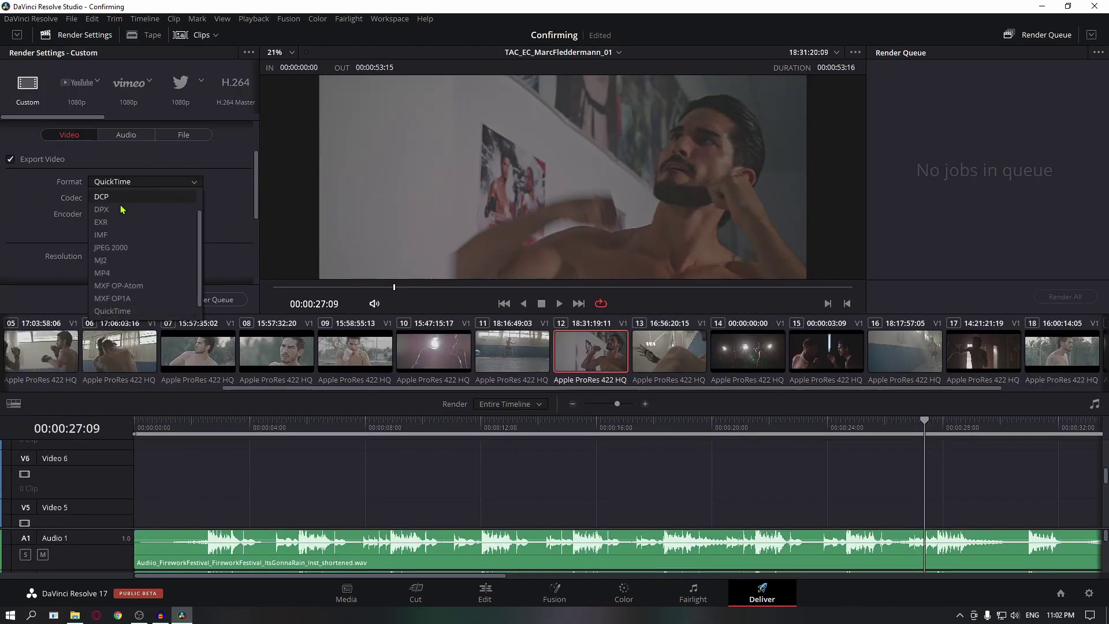
{"action": "left_click", "coordinate": [9, 235]}
{"action": "left_click", "coordinate": [142, 201]}
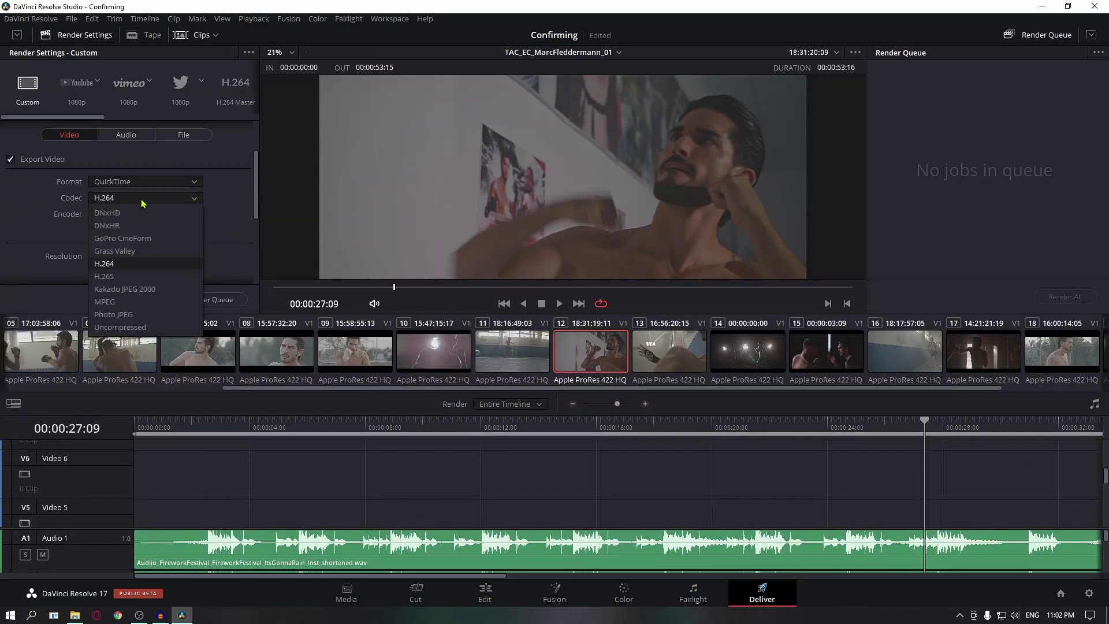
{"action": "left_click", "coordinate": [110, 226]}
{"action": "left_click", "coordinate": [140, 219]}
{"action": "left_click", "coordinate": [144, 242]}
{"action": "left_click", "coordinate": [147, 215]}
{"action": "left_click", "coordinate": [142, 241]}
{"action": "left_click", "coordinate": [144, 214]}
{"action": "left_click", "coordinate": [141, 242]}
Step: Set the render gamma tag to Rec.709 and return to the Edit page
{"action": "scroll", "coordinate": [58, 259], "scroll_direction": "down", "scroll_amount": 3}
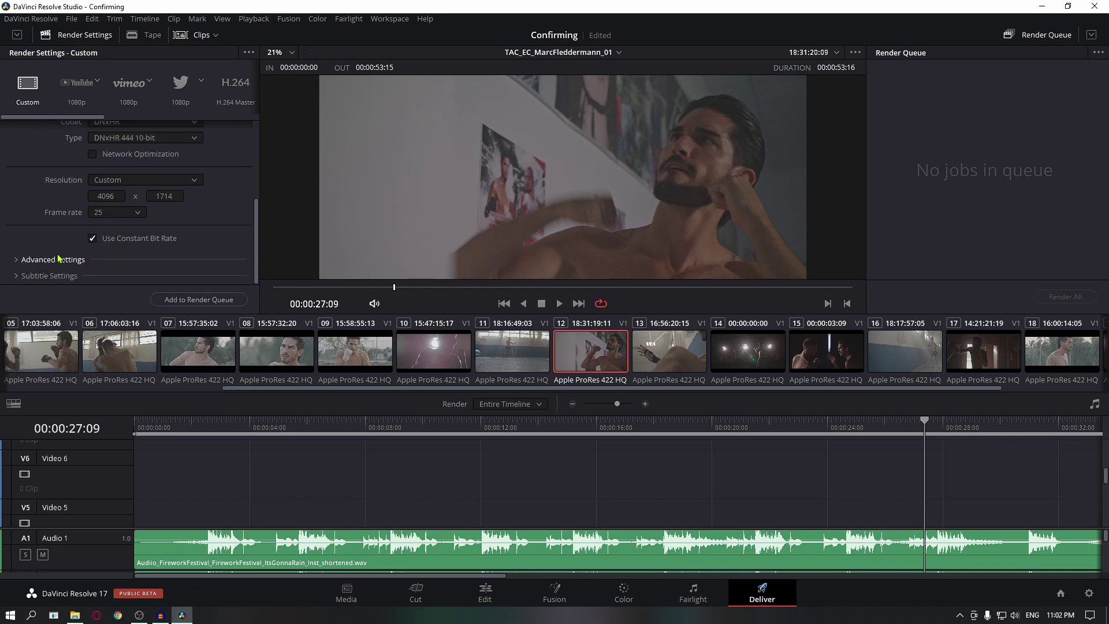
{"action": "scroll", "coordinate": [169, 257], "scroll_direction": "down", "scroll_amount": 3}
{"action": "scroll", "coordinate": [127, 248], "scroll_direction": "down", "scroll_amount": 3}
{"action": "scroll", "coordinate": [127, 248], "scroll_direction": "up", "scroll_amount": 5}
{"action": "scroll", "coordinate": [123, 253], "scroll_direction": "down", "scroll_amount": 1}
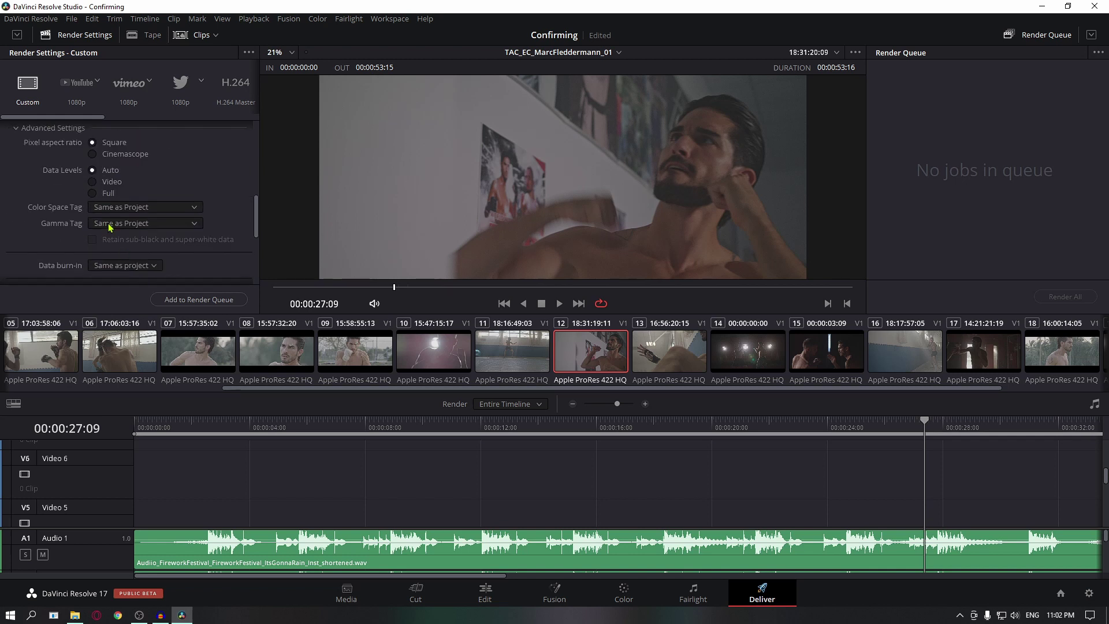
{"action": "left_click", "coordinate": [111, 224]}
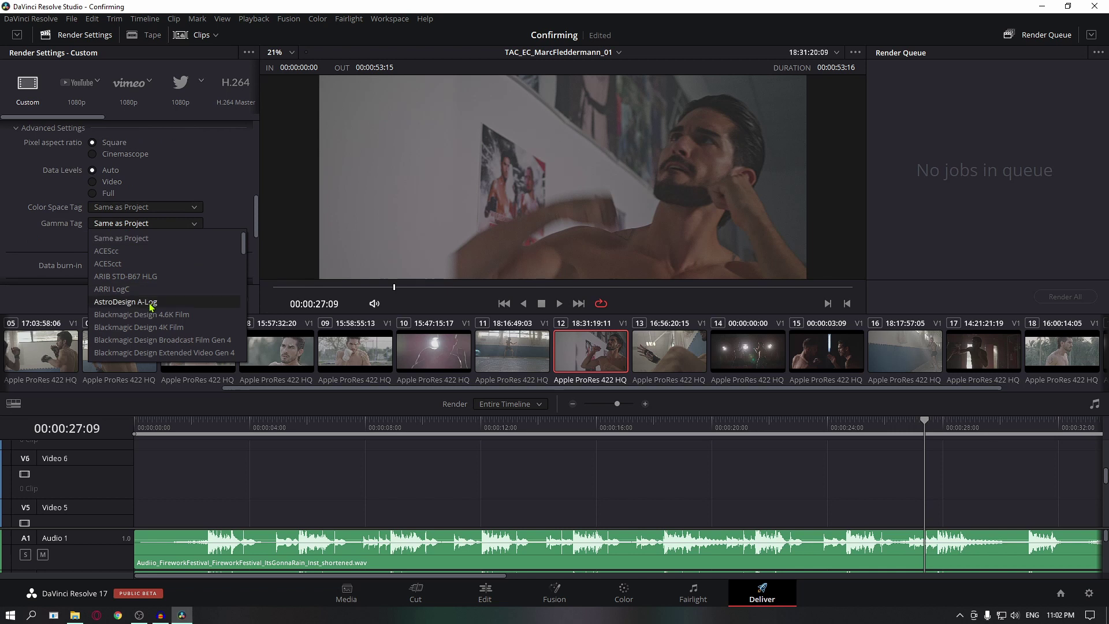
{"action": "left_click", "coordinate": [162, 224]}
{"action": "left_click", "coordinate": [162, 225]}
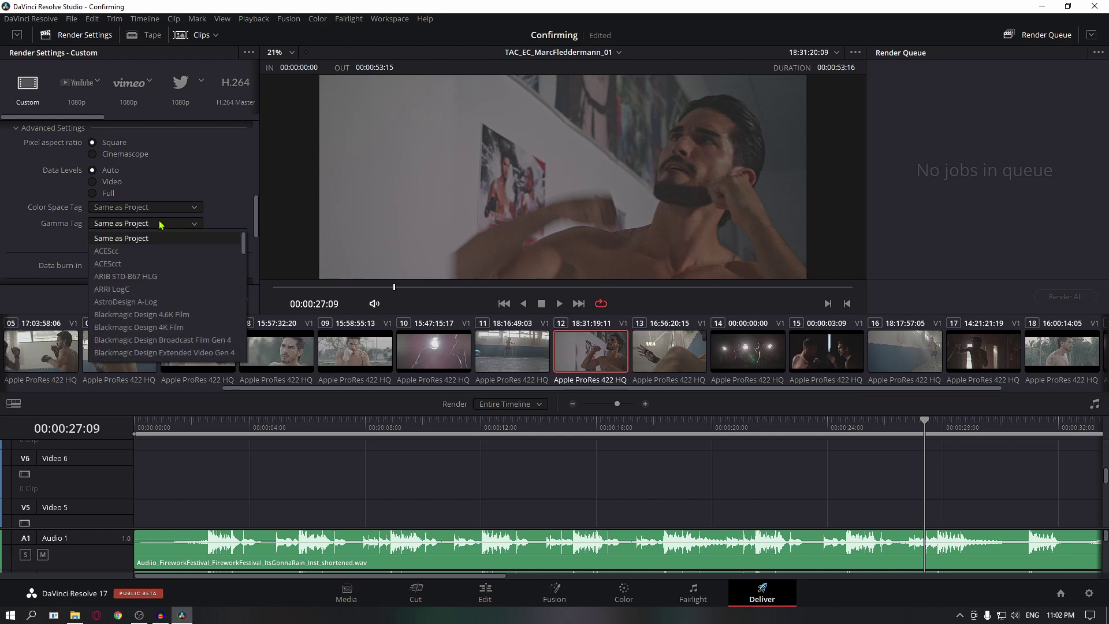
{"action": "scroll", "coordinate": [161, 231], "scroll_direction": "down", "scroll_amount": 3}
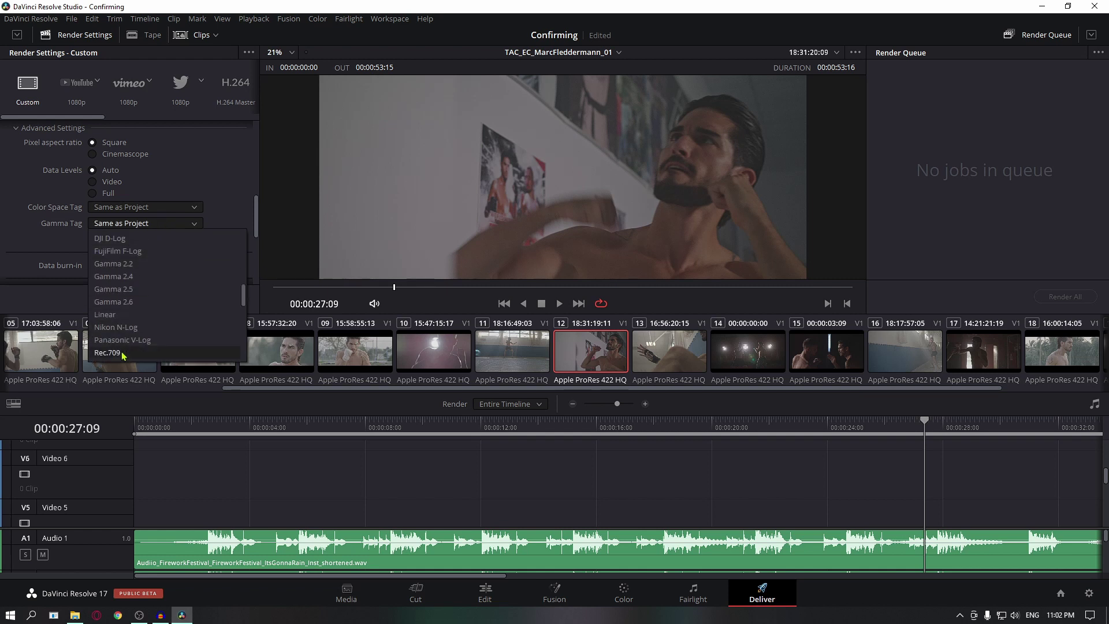
{"action": "left_click", "coordinate": [141, 341]}
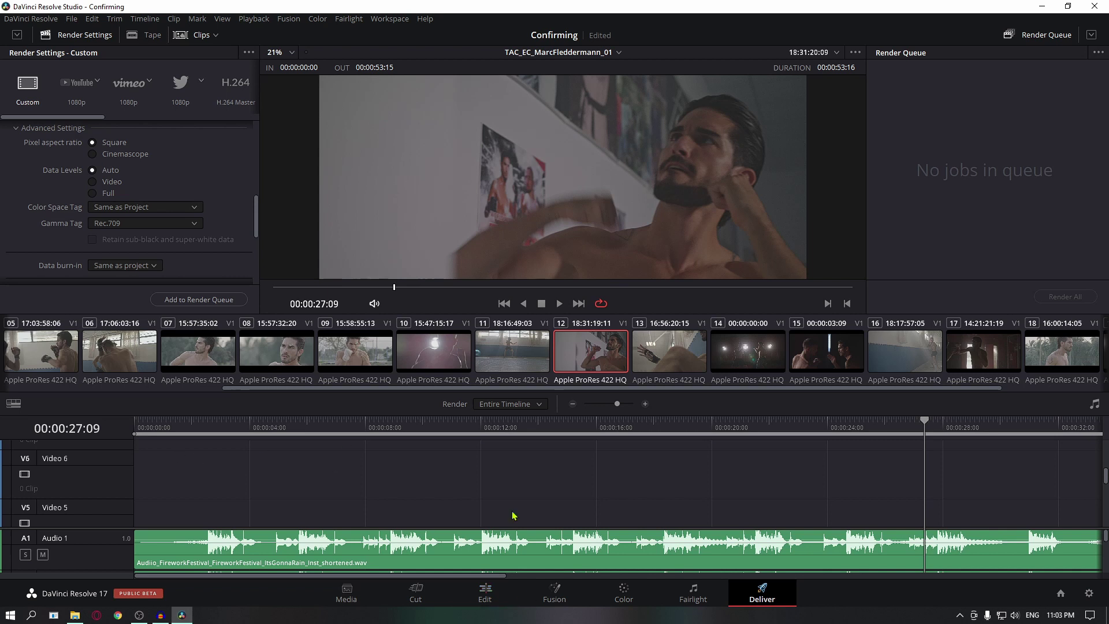
{"action": "left_click", "coordinate": [502, 596]}
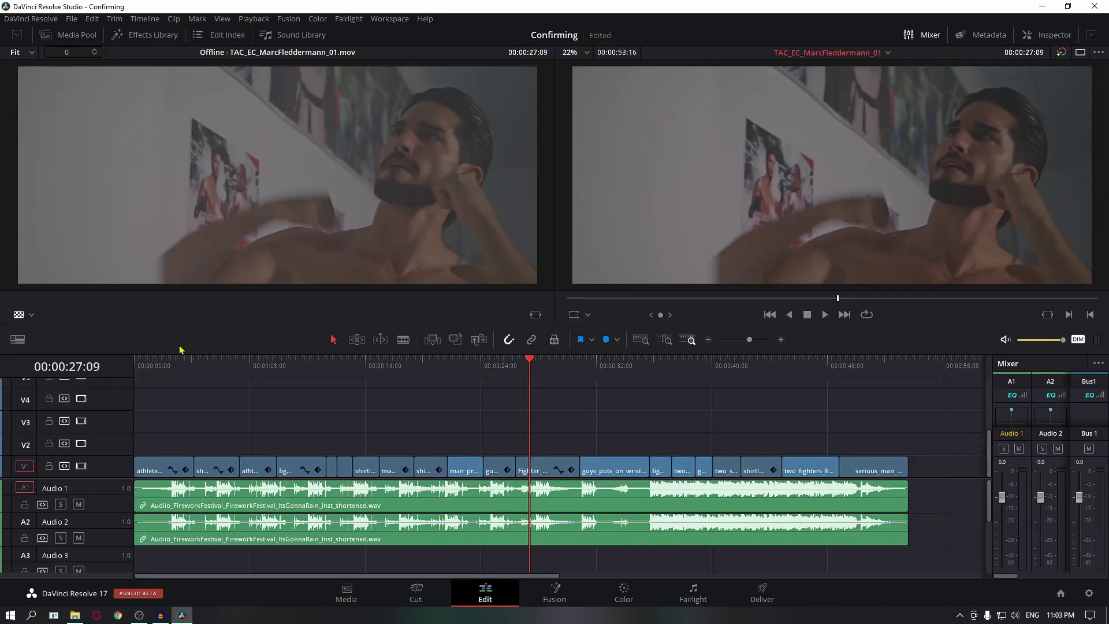
{"action": "mouse_move", "coordinate": [259, 366]}
{"action": "left_mouse_down"}
{"action": "mouse_move", "coordinate": [220, 366]}
{"action": "mouse_move", "coordinate": [437, 364]}
{"action": "left_mouse_up"}
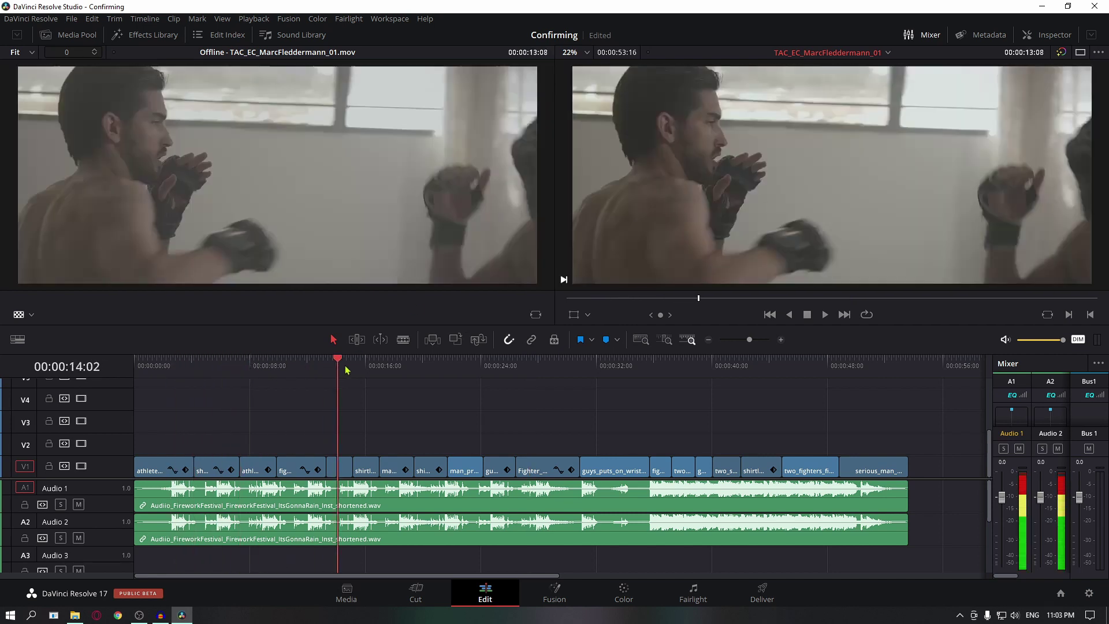